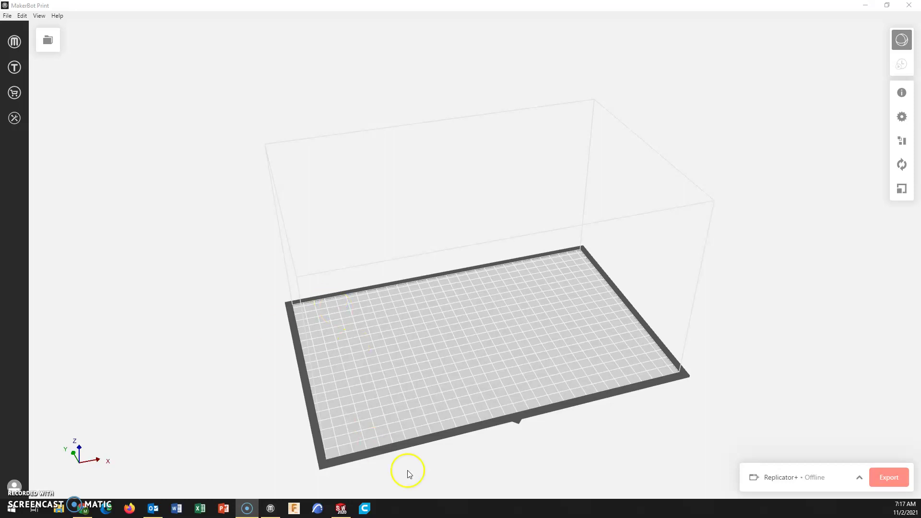
# In SOLIDWORKS, start a Save As of the organizer part with STL (*.stl) as the file type.
pyautogui.click(340, 507)
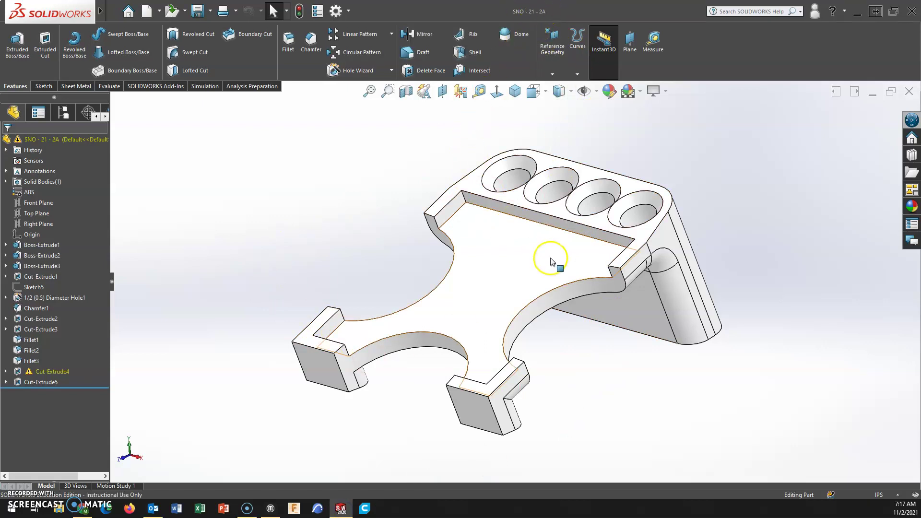
pyautogui.click(211, 13)
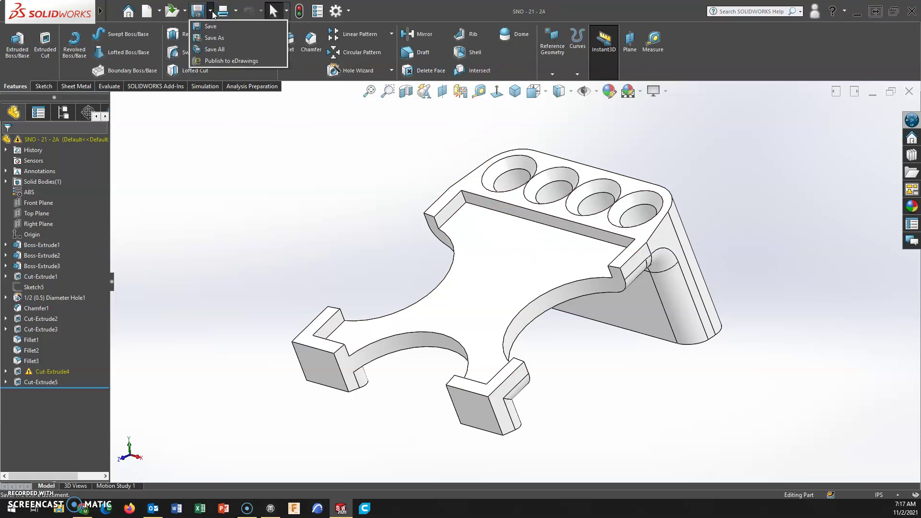
pyautogui.click(213, 38)
pyautogui.click(215, 38)
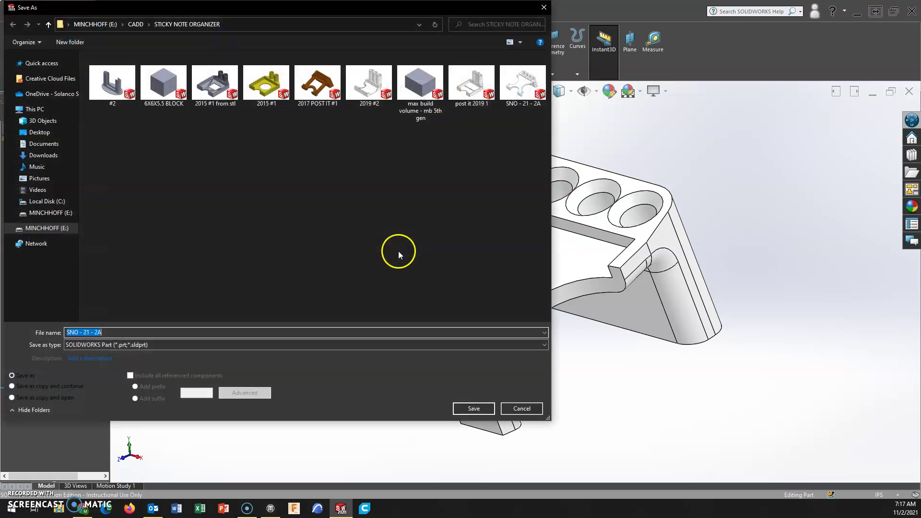
pyautogui.click(111, 345)
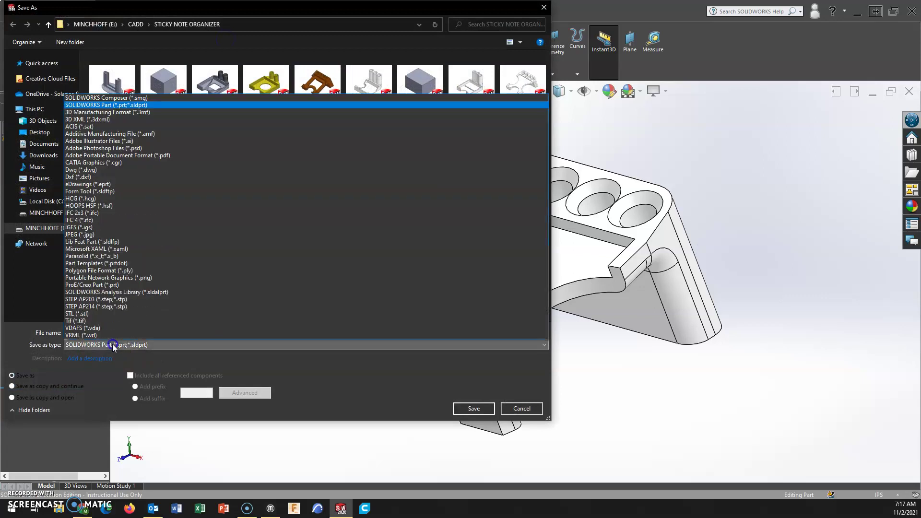
pyautogui.click(78, 314)
# Save it as SNO - 21 - 2A.STL, replacing the old copy, and return to MakerBot Print.
pyautogui.moveTo(82, 359); pyautogui.dragTo(96, 359)
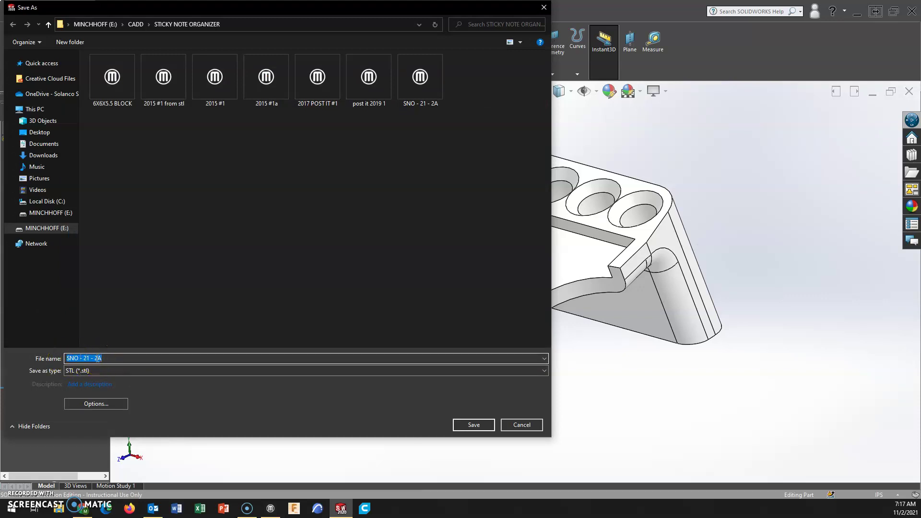
pyautogui.click(474, 424)
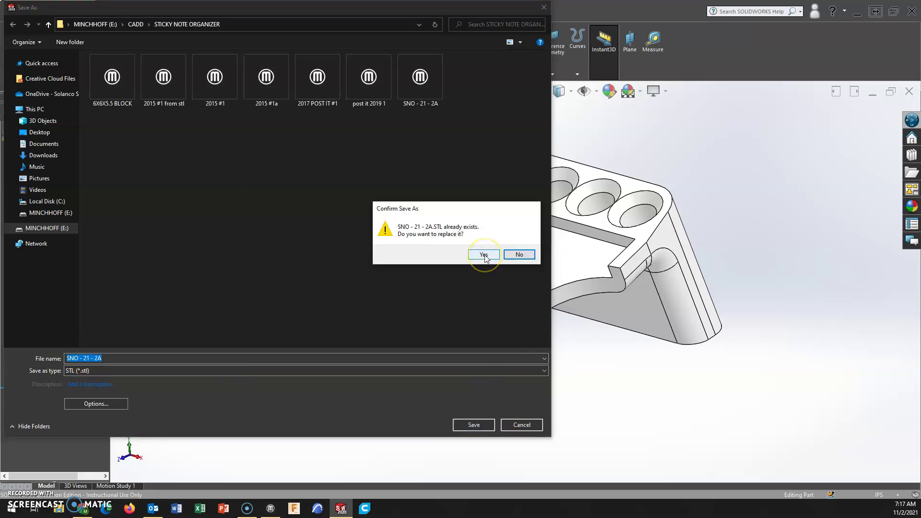
pyautogui.click(484, 255)
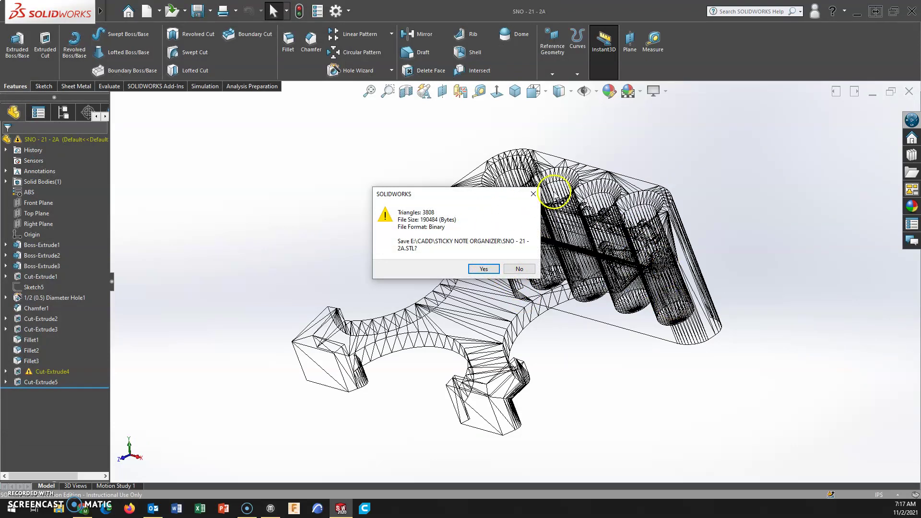
pyautogui.click(483, 269)
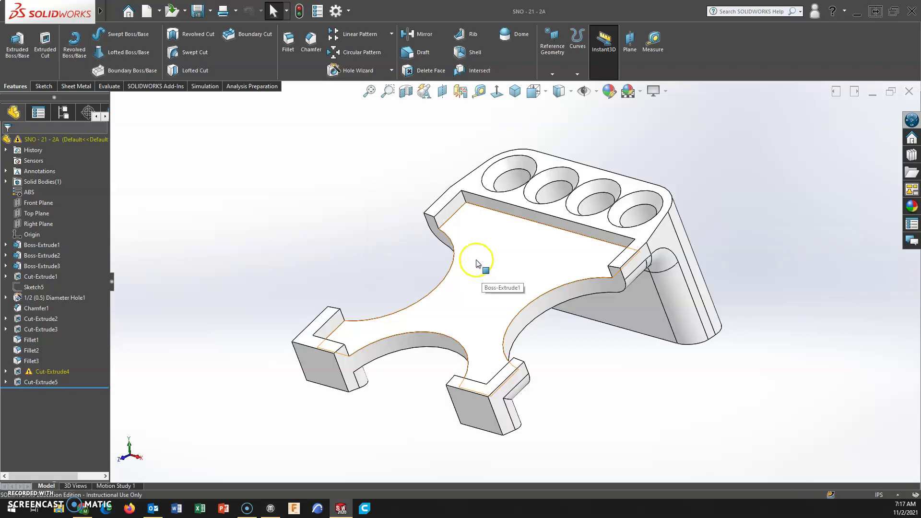
pyautogui.click(269, 509)
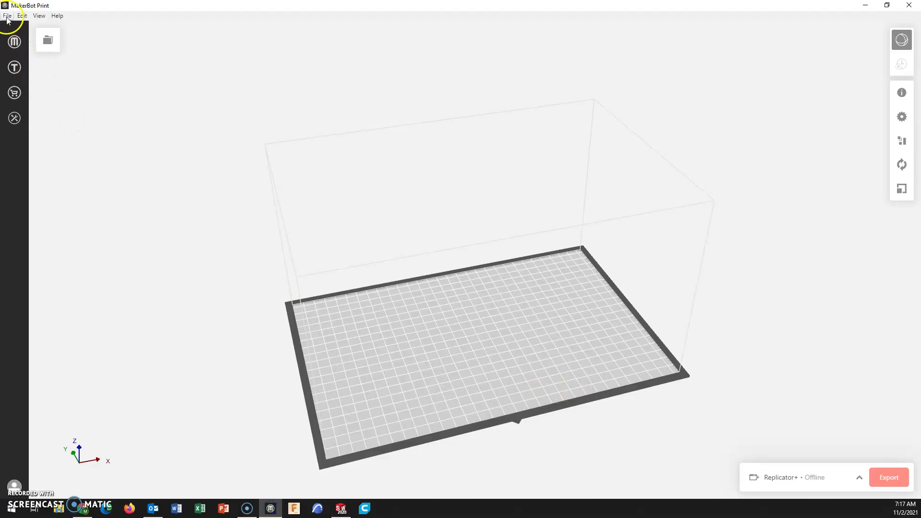
# Use Insert File to place SNO - 21 - 2A.STL from E:\CADD\STICKY NOTE ORGANIZER on the plate.
pyautogui.click(8, 17)
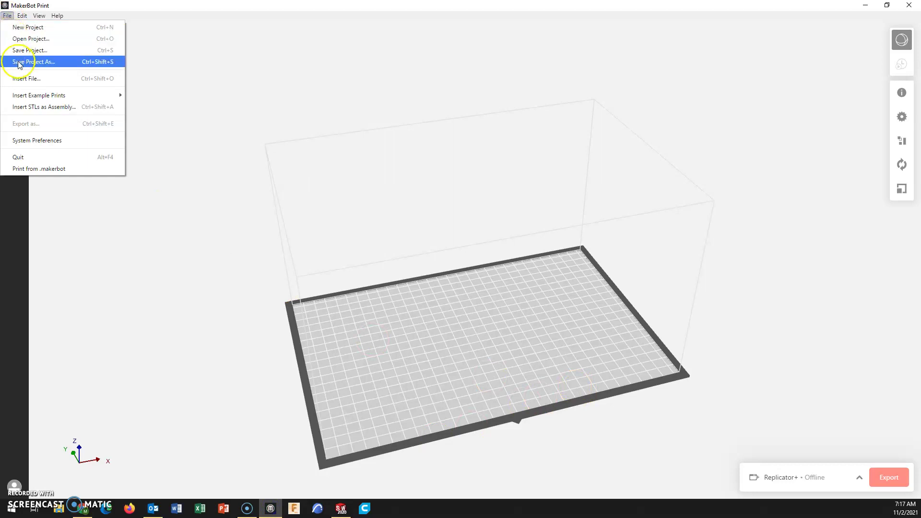
pyautogui.click(50, 80)
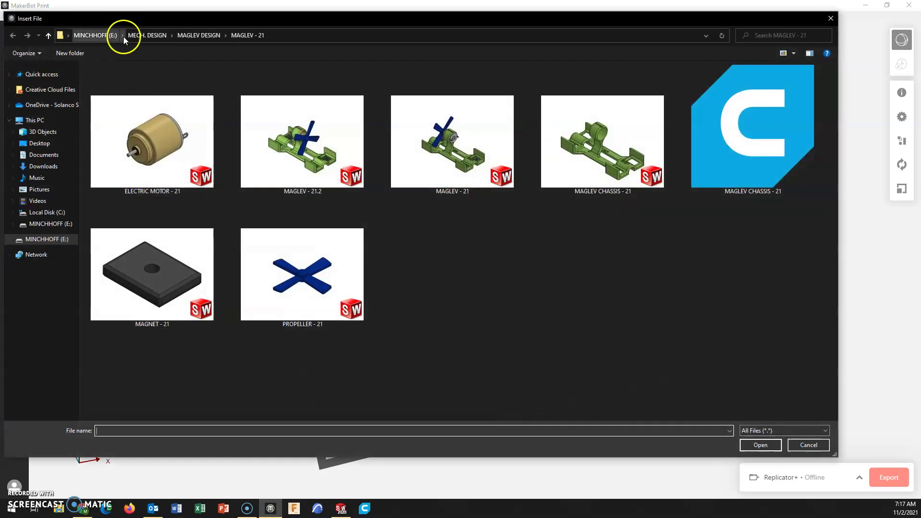
pyautogui.click(96, 35)
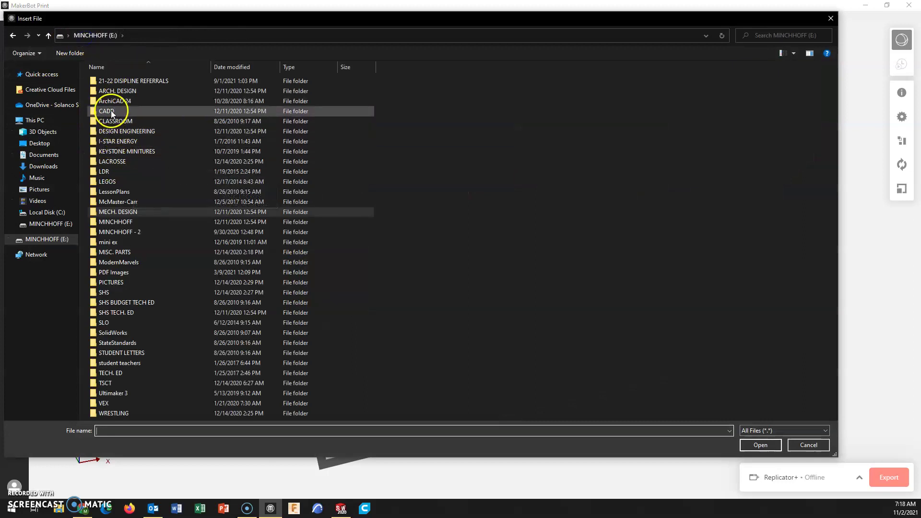
pyautogui.doubleClick(107, 111)
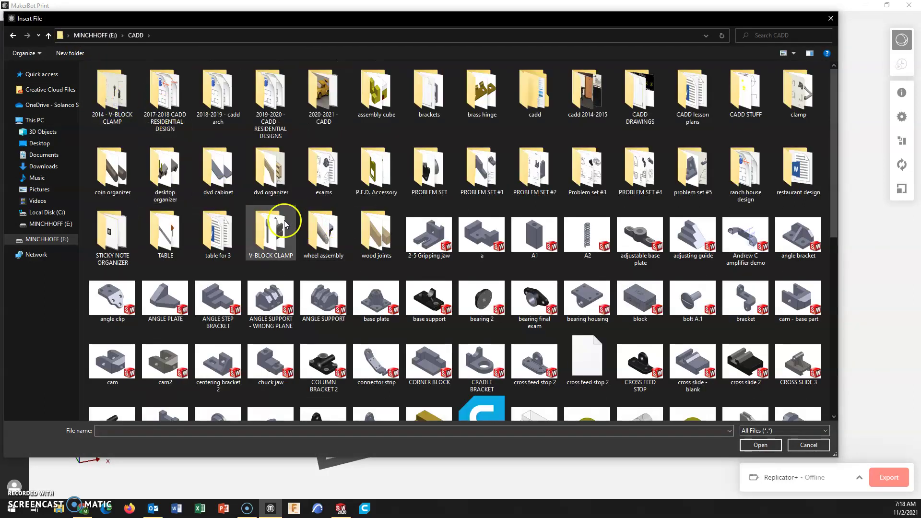
pyautogui.click(110, 231)
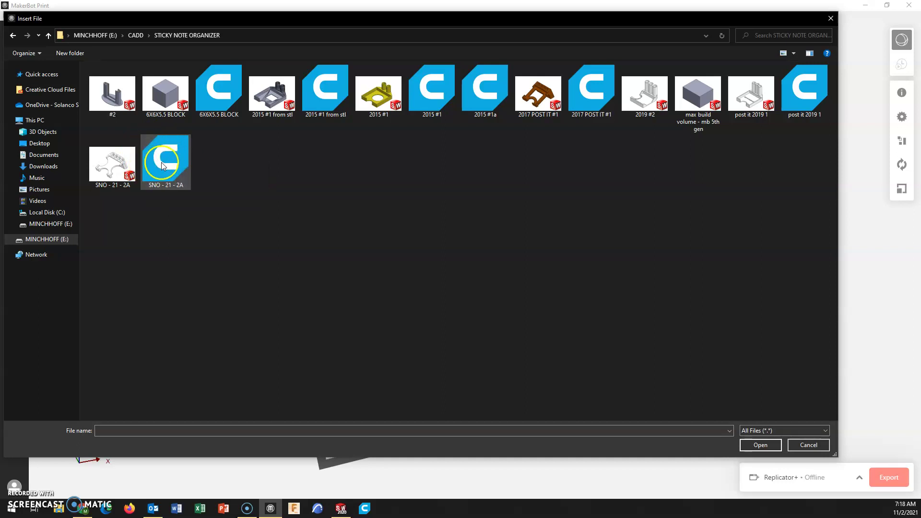
pyautogui.click(164, 166)
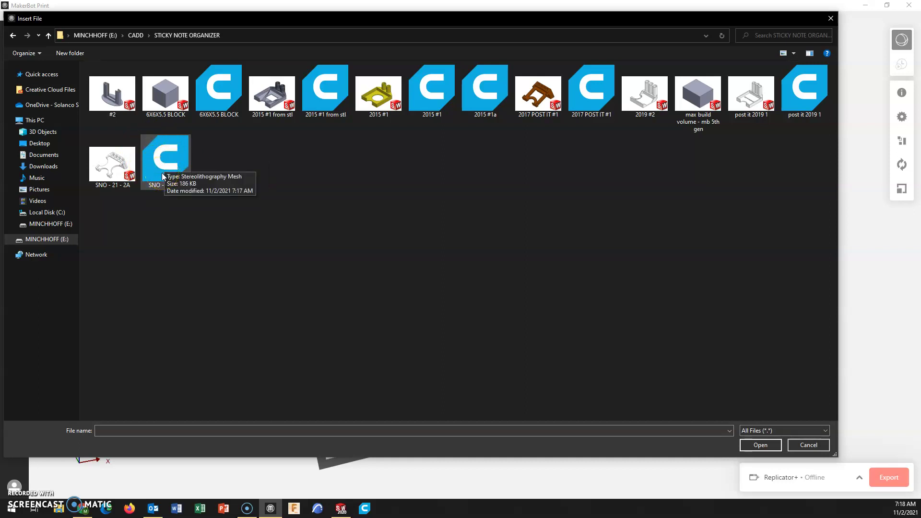
pyautogui.doubleClick(166, 162)
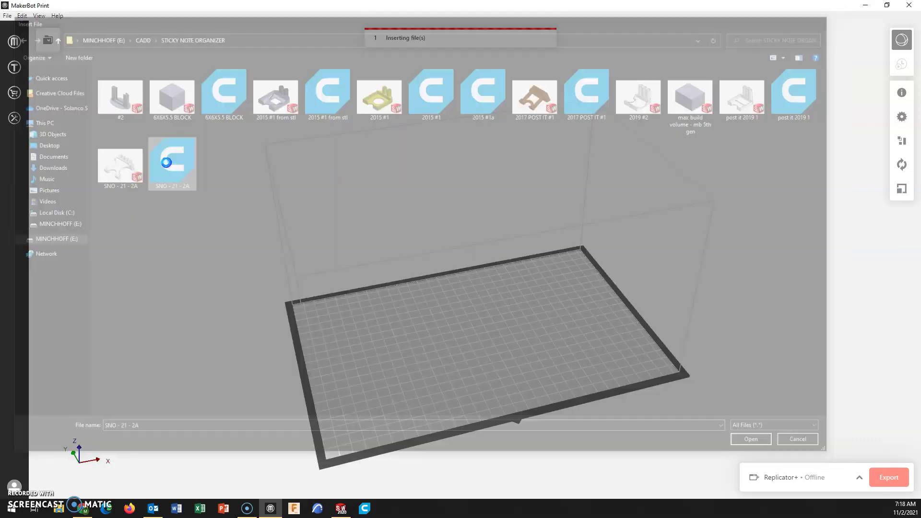
# Rotate the organizer X -90° three times so it lies flat, then Arrange Build Plate.
pyautogui.click(902, 165)
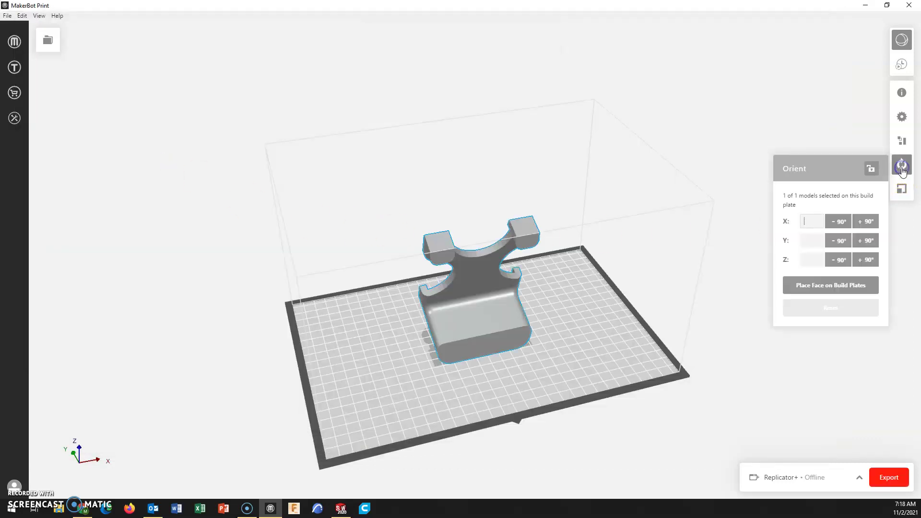
pyautogui.click(840, 221)
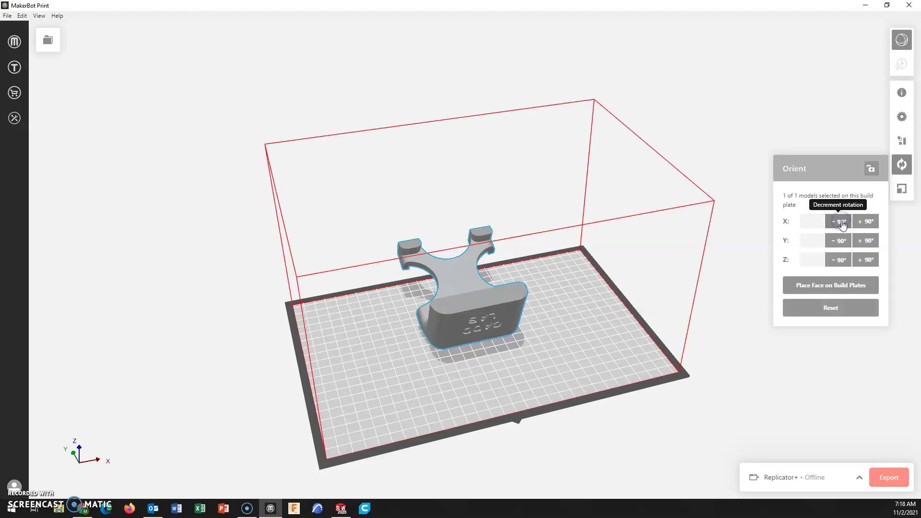
pyautogui.click(840, 222)
pyautogui.click(840, 221)
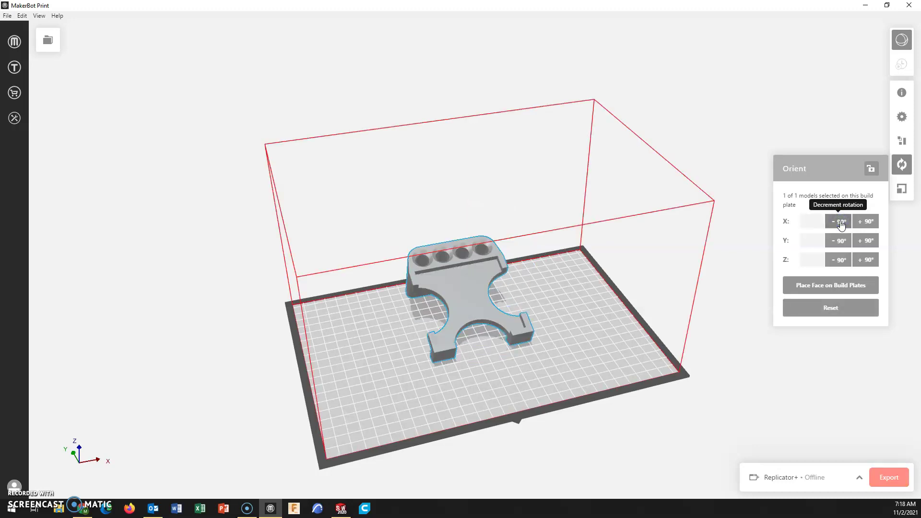
pyautogui.click(902, 143)
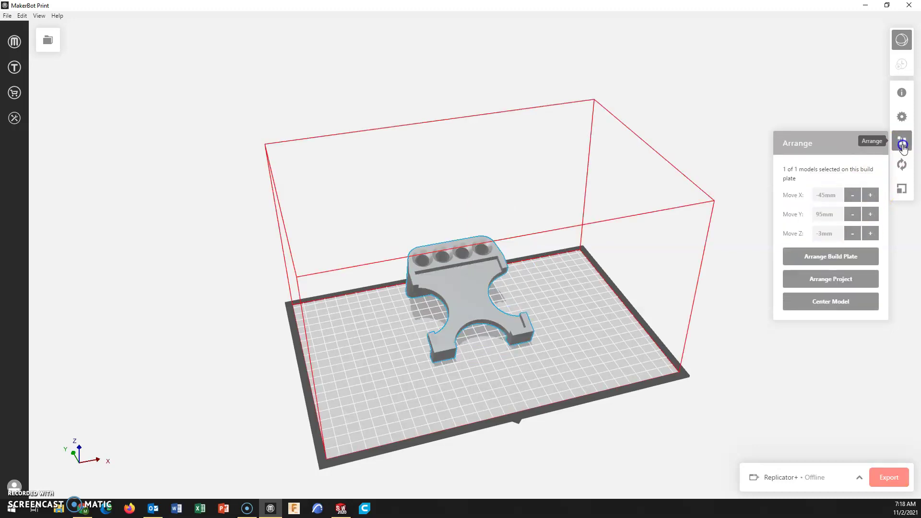
pyautogui.click(837, 257)
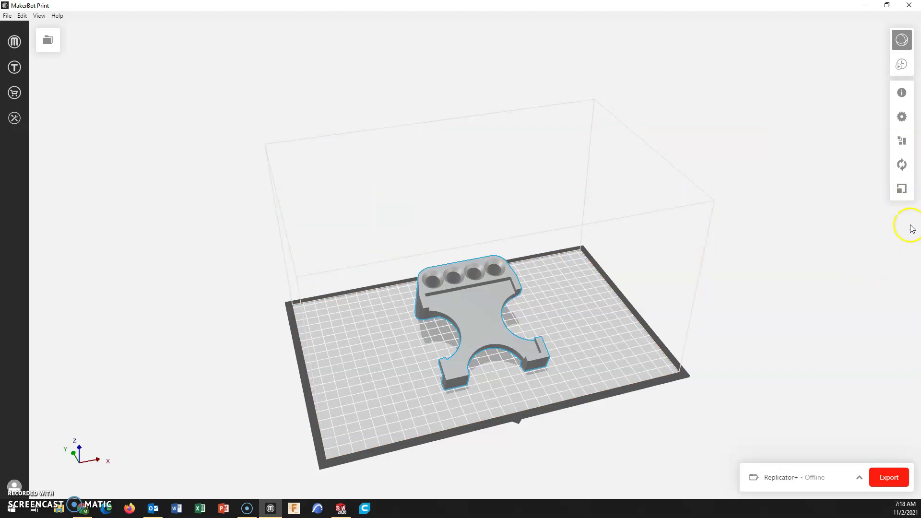
# Review print settings (Balanced, Raft, 10% Diamond Fill, 0.2 mm layers), then deselect the model.
pyautogui.click(903, 119)
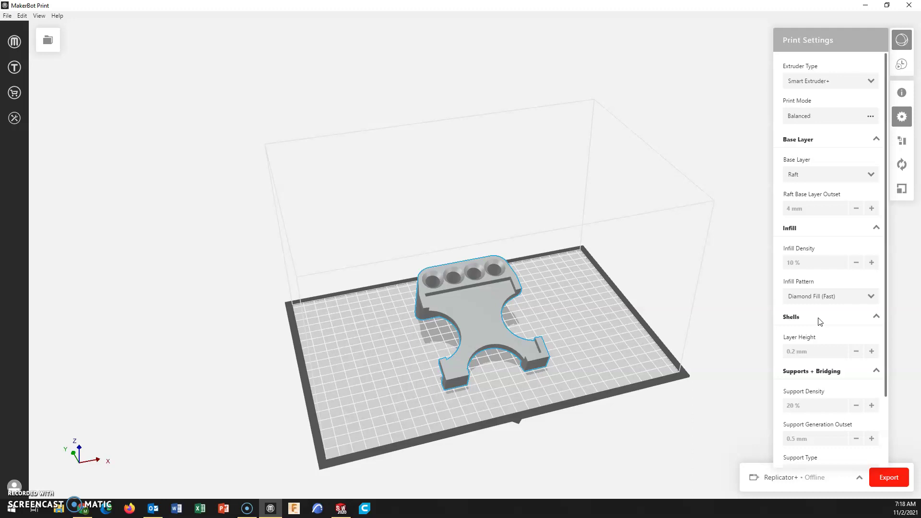
pyautogui.click(815, 327)
pyautogui.click(474, 261)
pyautogui.click(714, 419)
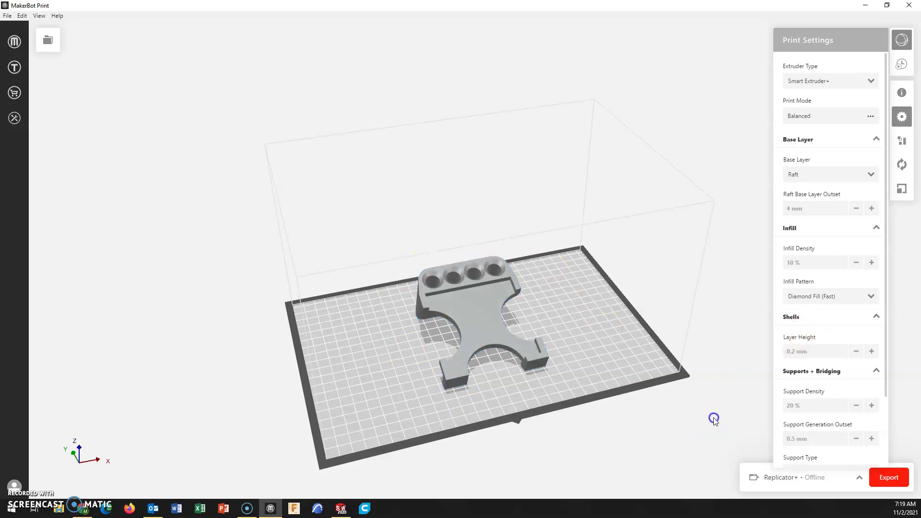
# Add a Replicator+ as an unconnected export-only printer, then collapse the Printers panel.
pyautogui.click(809, 482)
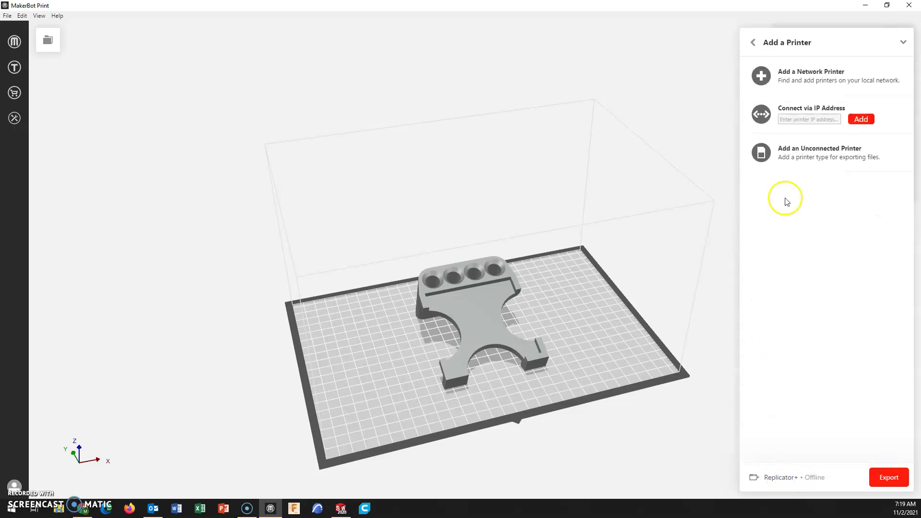
pyautogui.click(811, 161)
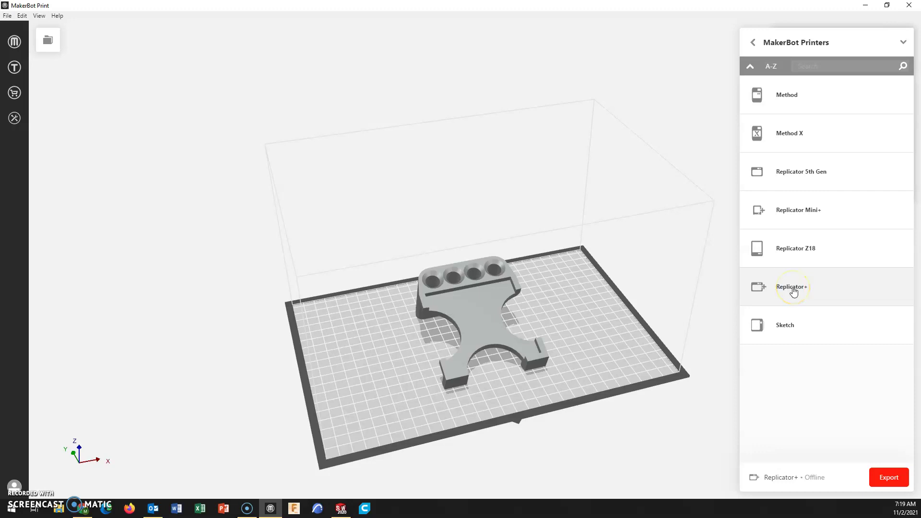
pyautogui.click(813, 173)
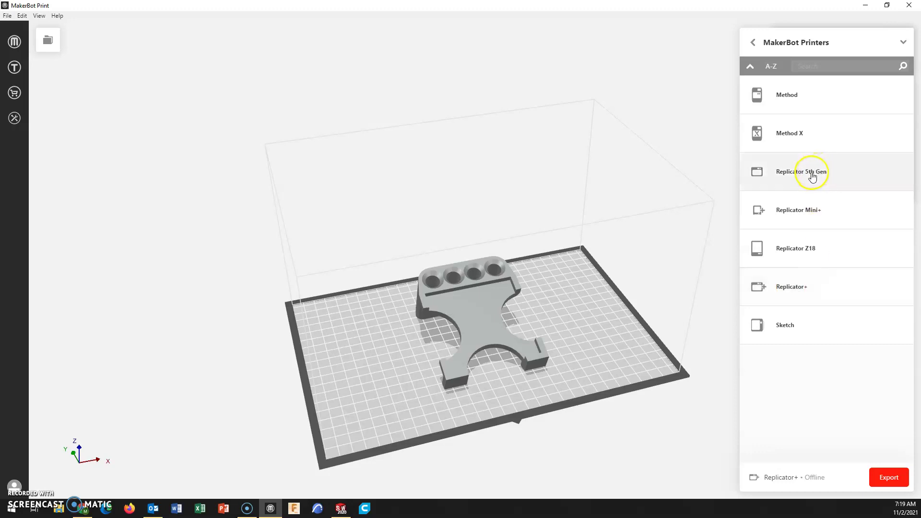
pyautogui.click(805, 295)
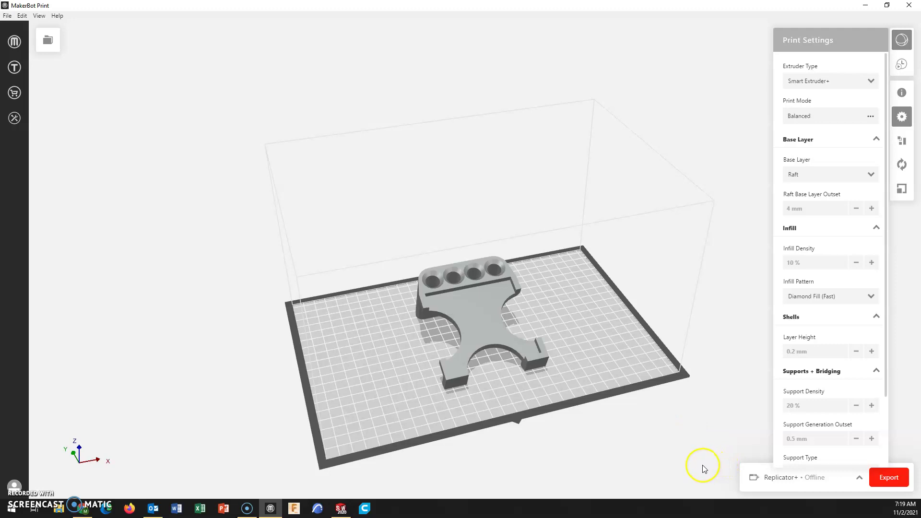
pyautogui.click(785, 484)
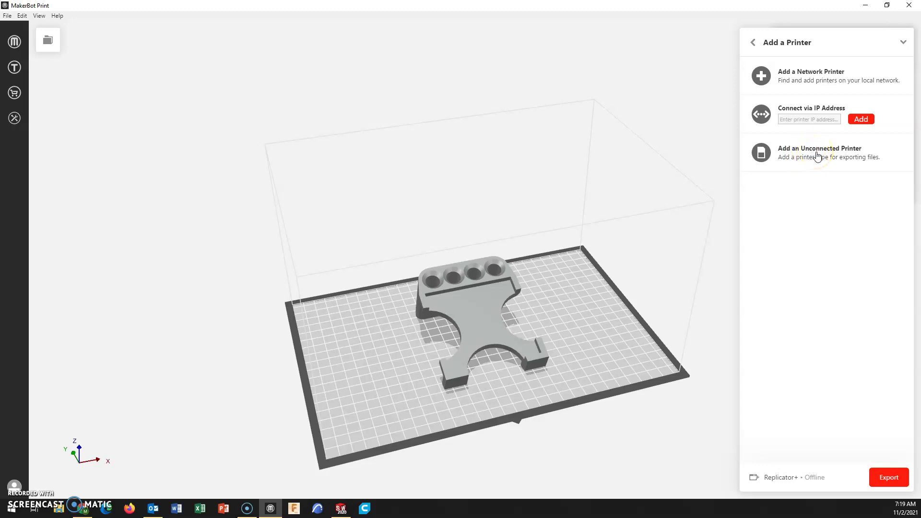
pyautogui.click(817, 154)
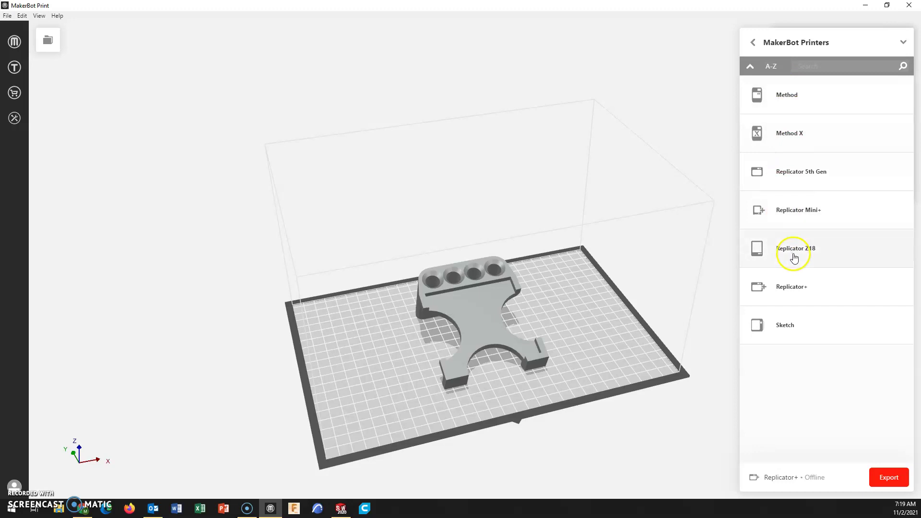
pyautogui.click(792, 291)
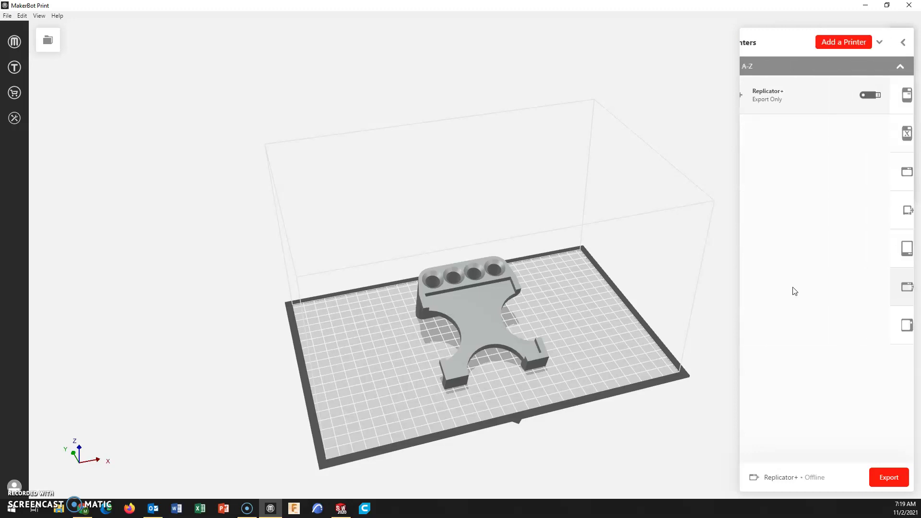
pyautogui.click(663, 81)
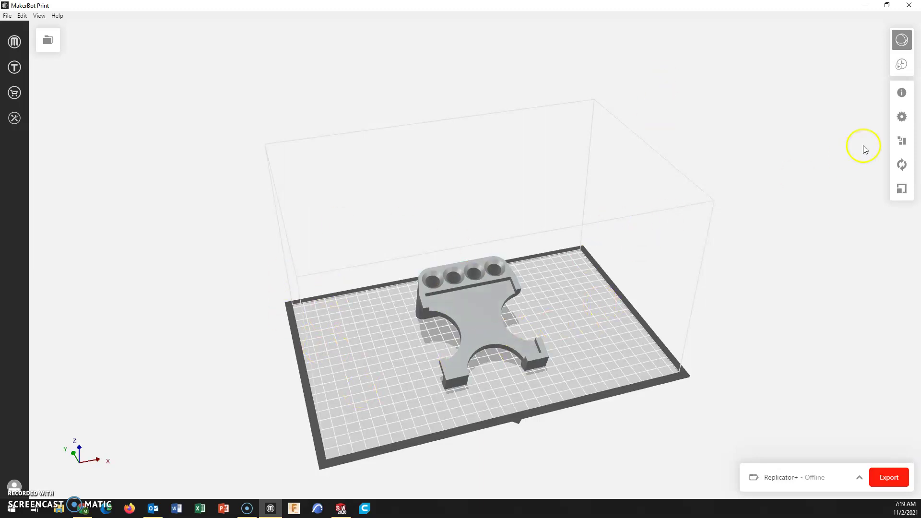
# Open Custom Settings for Balanced mode and show its Quick Settings, hiding Base Layer.
pyautogui.click(901, 119)
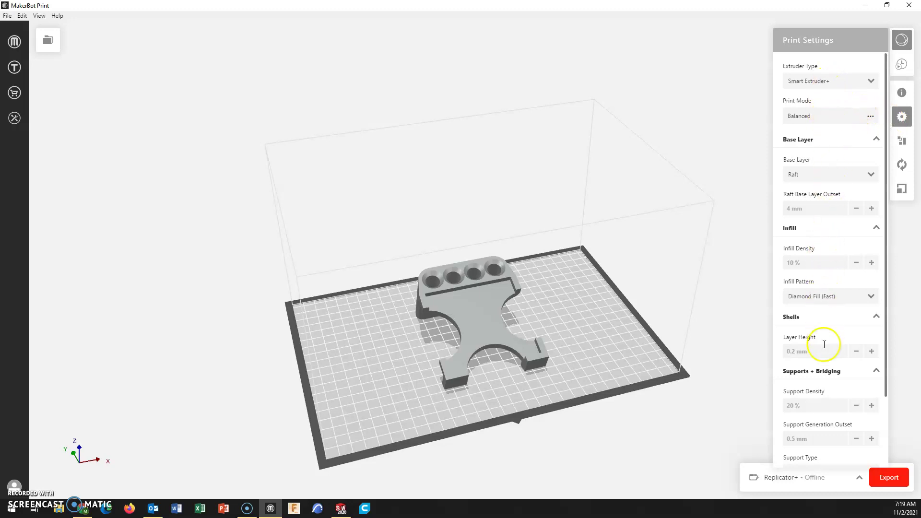
pyautogui.scroll(-3, 823, 261)
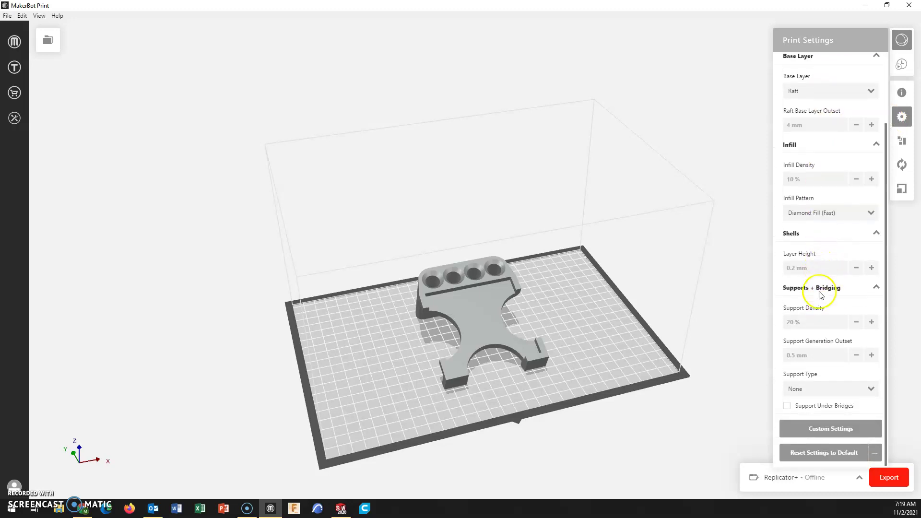
pyautogui.click(861, 430)
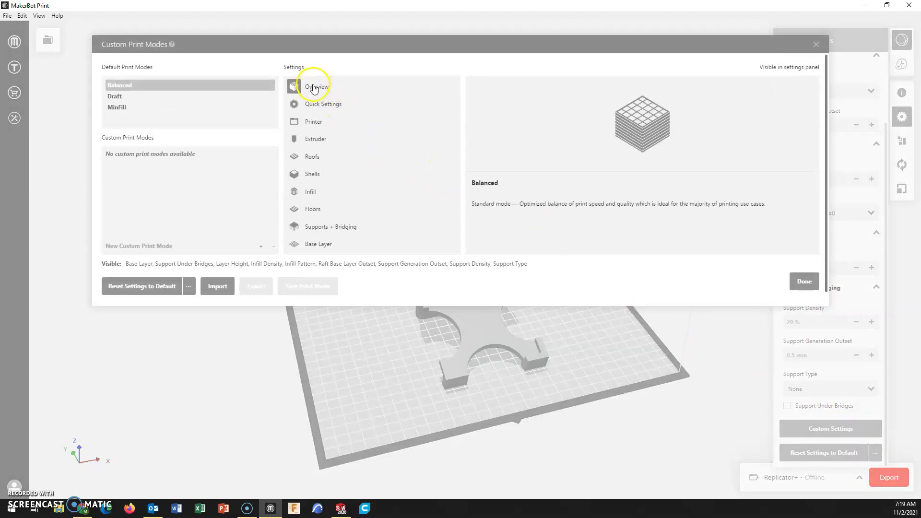
pyautogui.click(316, 107)
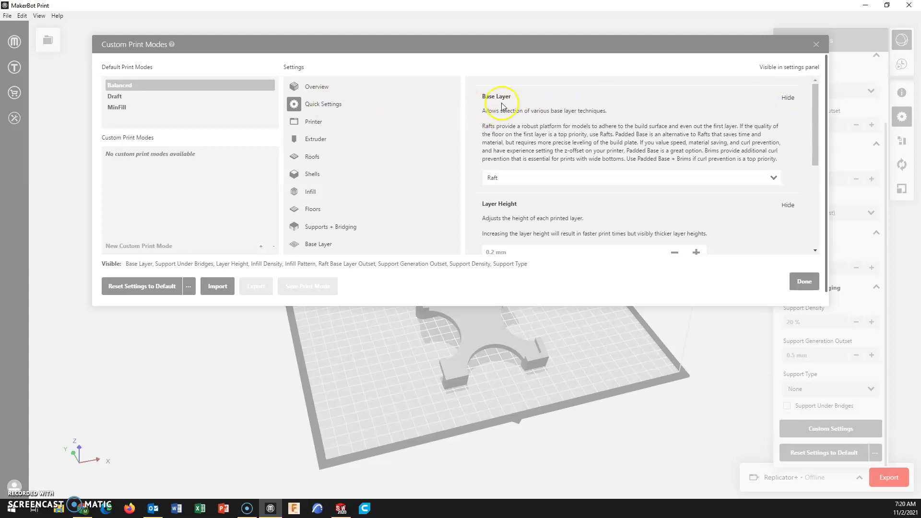
pyautogui.click(788, 98)
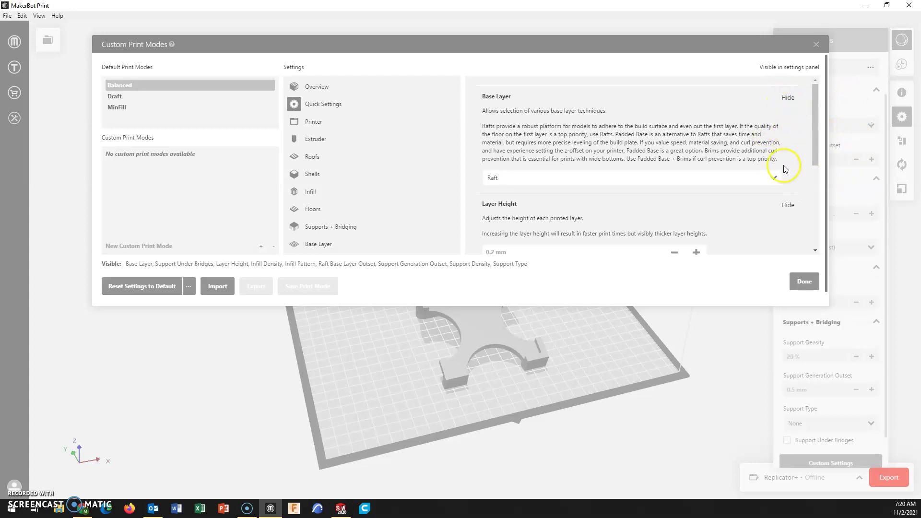
# Enter 0.3 mm as the Layer Height.
pyautogui.scroll(-1, 784, 168)
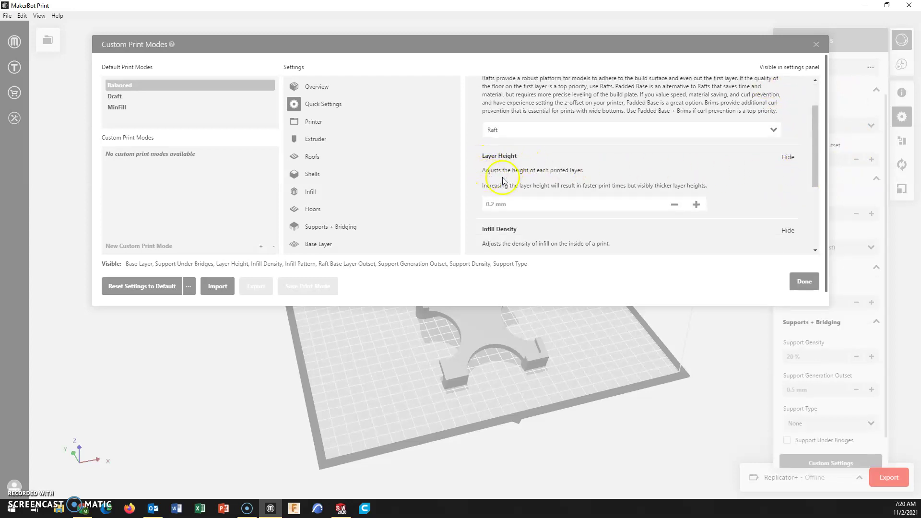
pyautogui.click(516, 204)
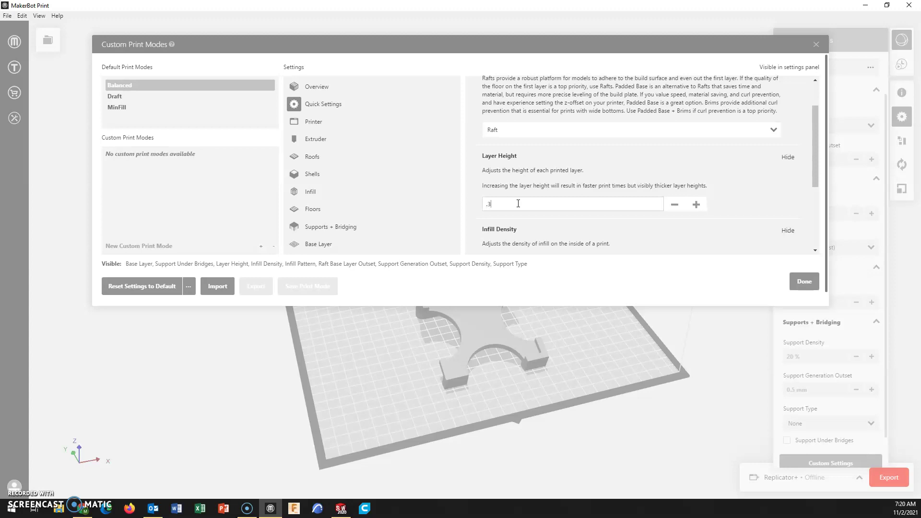
pyautogui.write('0.3')
pyautogui.press('Return')
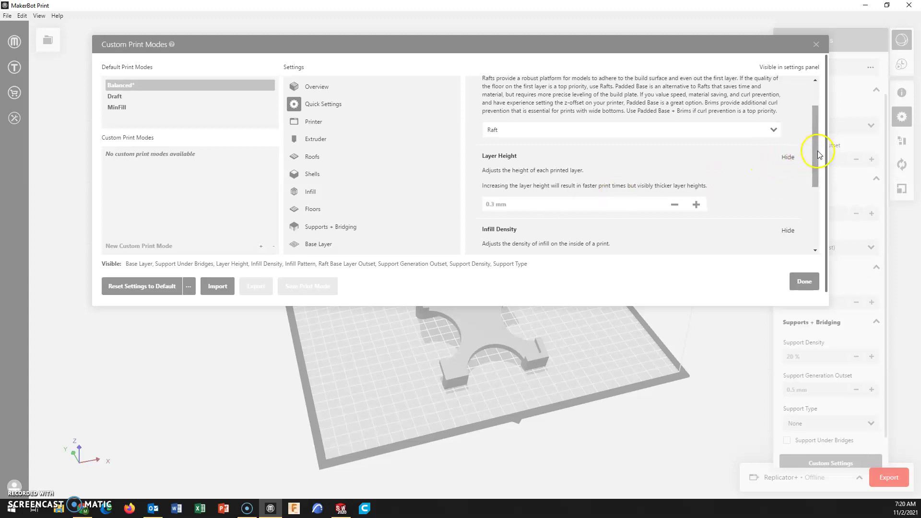
pyautogui.moveTo(814, 153); pyautogui.dragTo(816, 209)
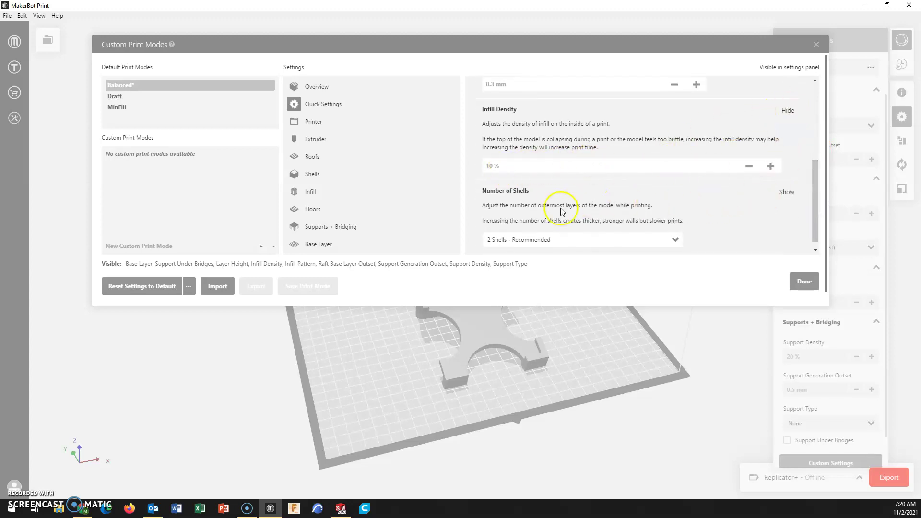
pyautogui.scroll(-1, 551, 211)
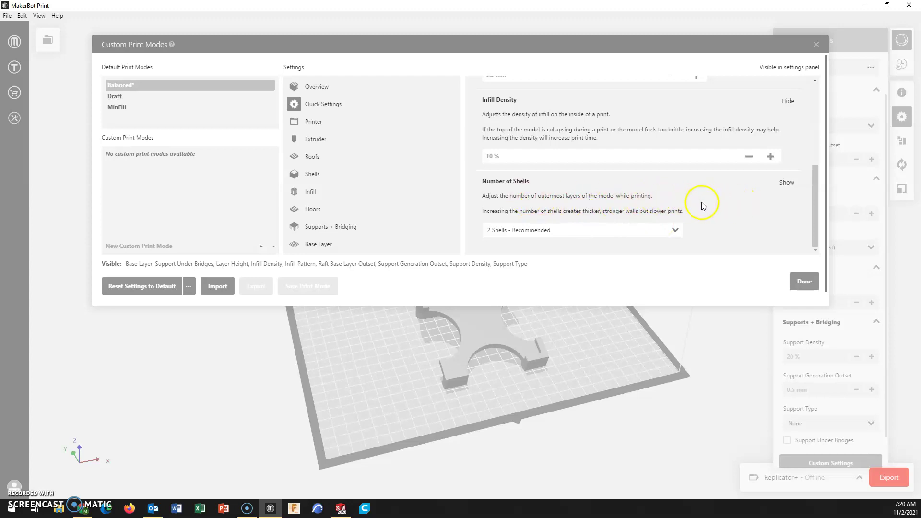
# Browse the Printer, Roofs, Shells and Infill categories of Balanced mode.
pyautogui.click(312, 124)
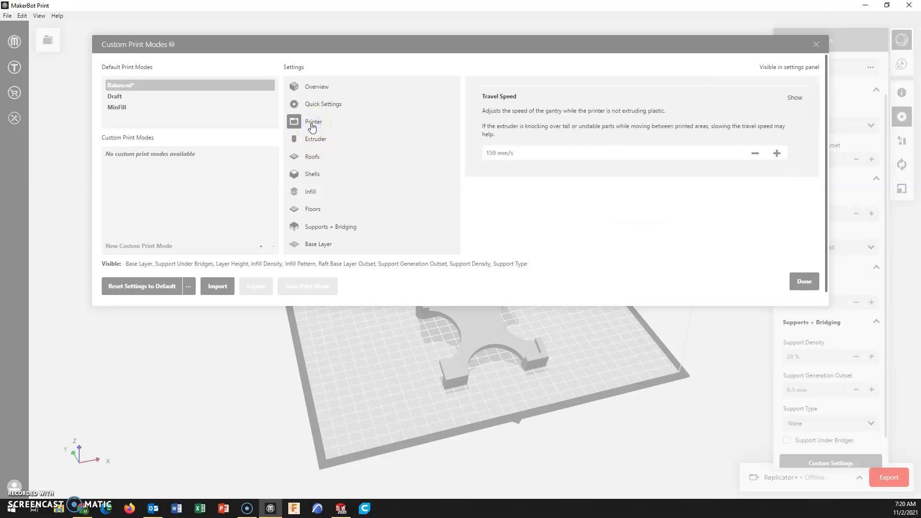
pyautogui.click(314, 161)
pyautogui.click(313, 160)
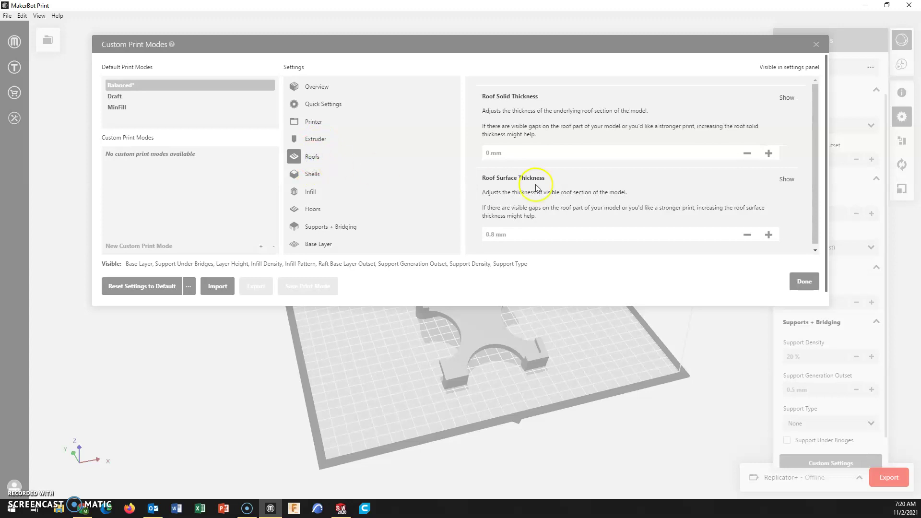
pyautogui.click(308, 176)
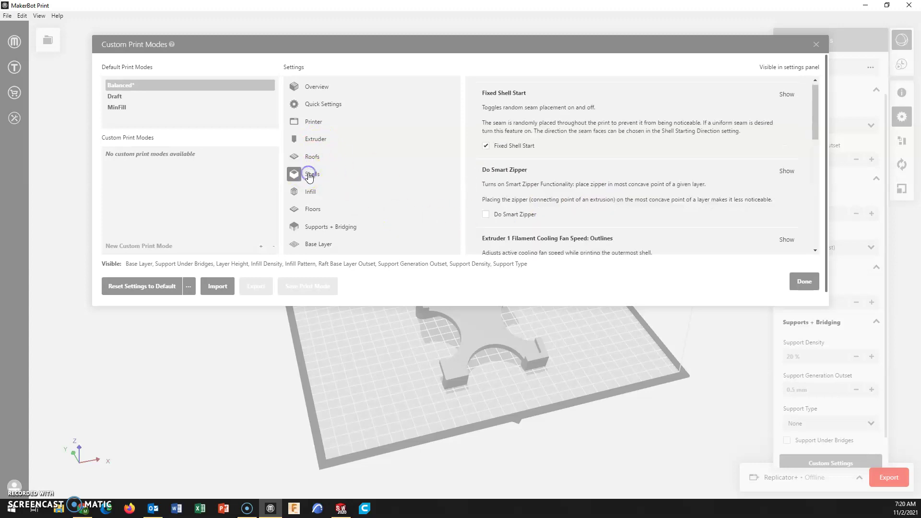
pyautogui.scroll(-10, 486, 224)
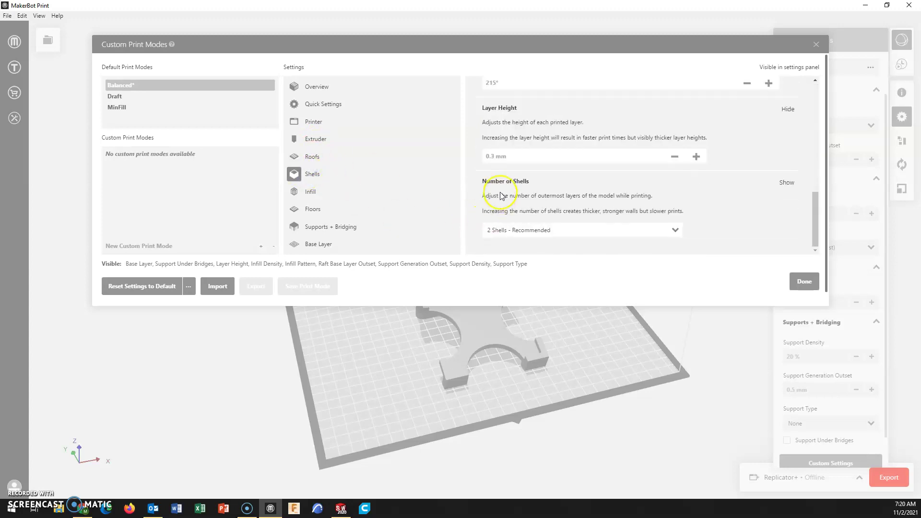
pyautogui.click(311, 192)
pyautogui.scroll(3, 753, 202)
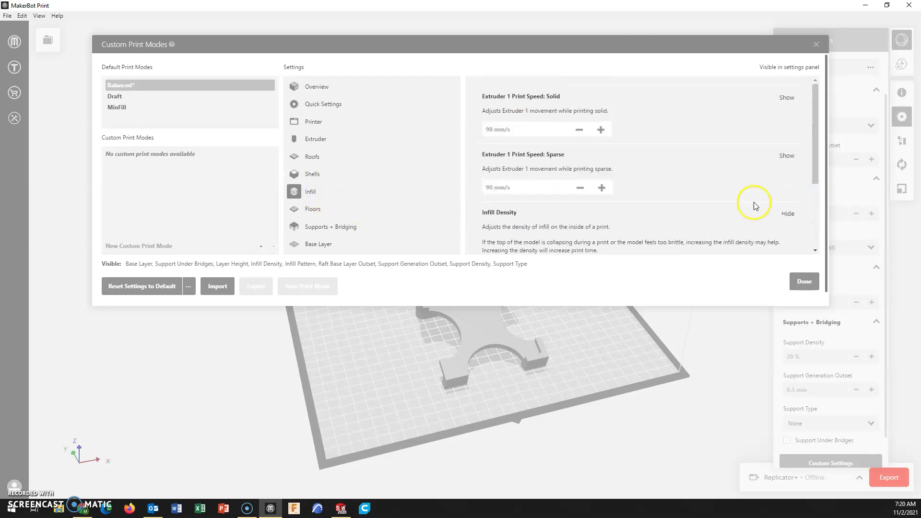
pyautogui.scroll(-3, 754, 169)
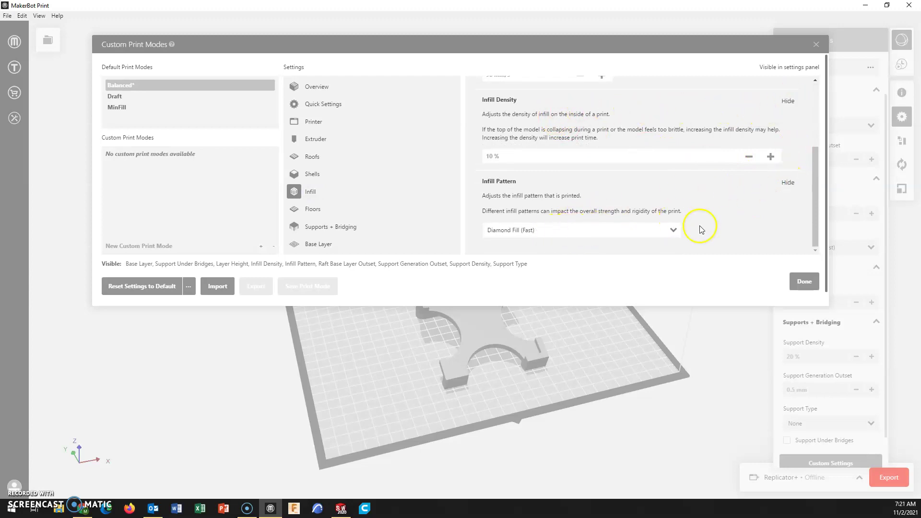
# Set the Infill Pattern to Diamond Fill instead of Diamond Fill (Fast).
pyautogui.click(673, 231)
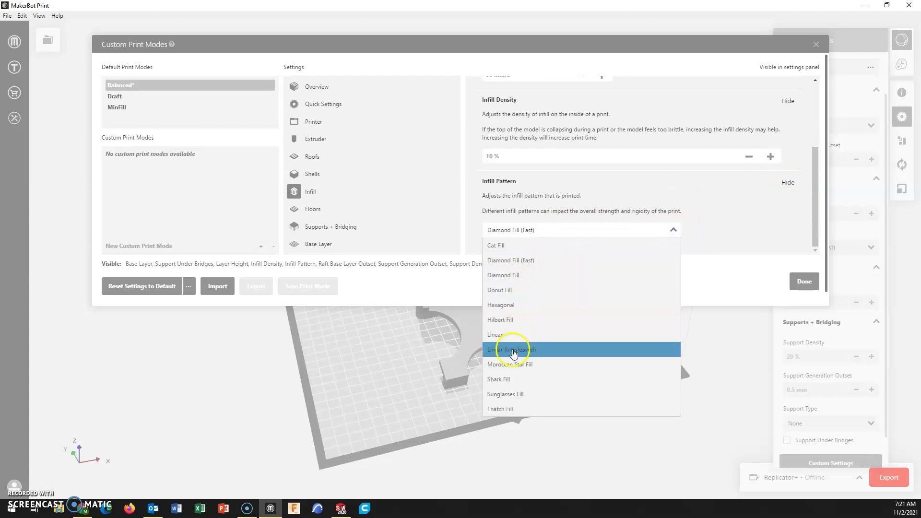
pyautogui.click(516, 279)
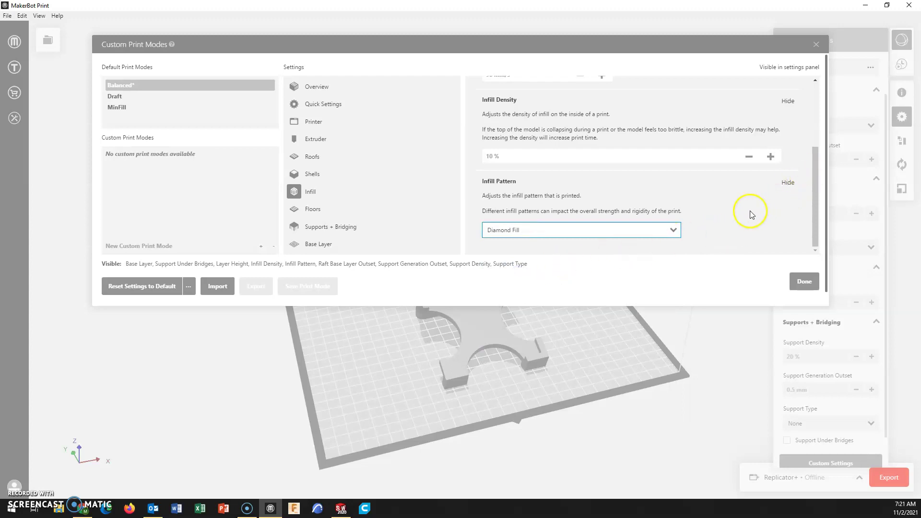
pyautogui.scroll(-1, 750, 211)
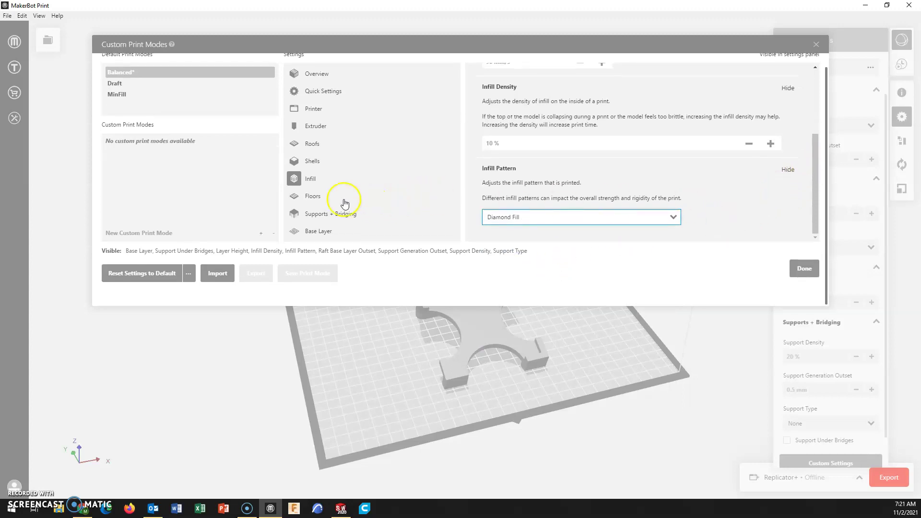
# In Supports + Bridging, enable Support Under Bridges and set the generation outset to 0 mm.
pyautogui.click(312, 202)
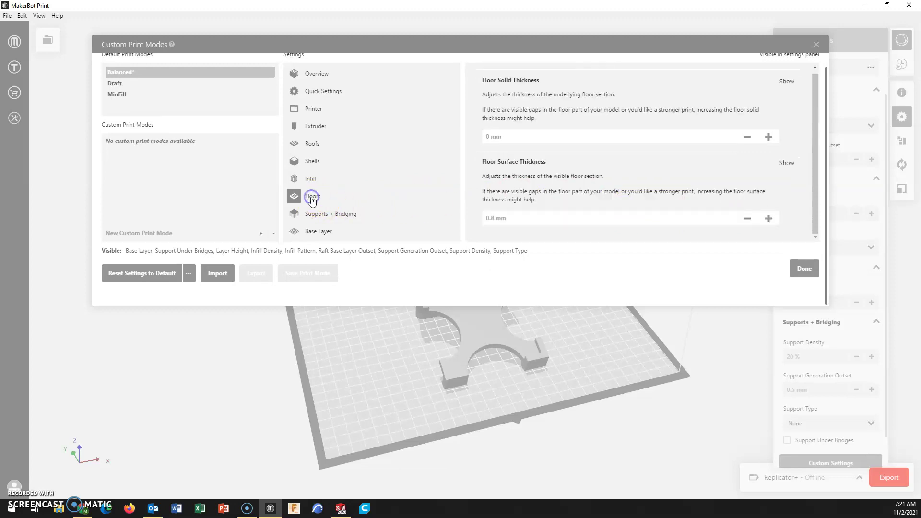
pyautogui.click(344, 219)
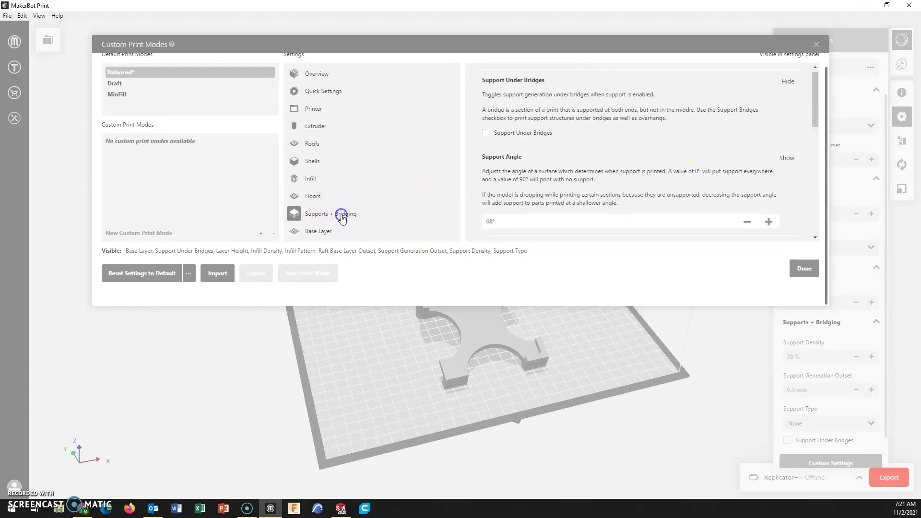
pyautogui.scroll(1, 693, 190)
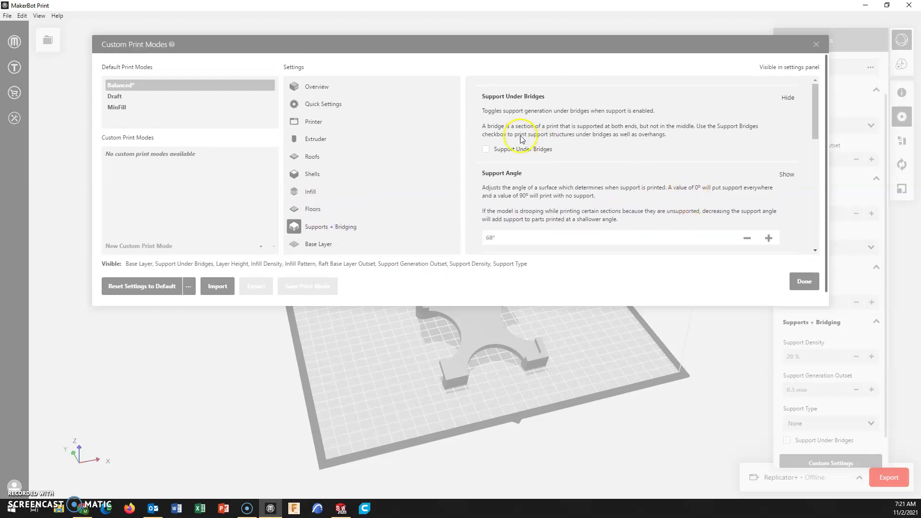
pyautogui.click(487, 149)
pyautogui.scroll(-3, 706, 158)
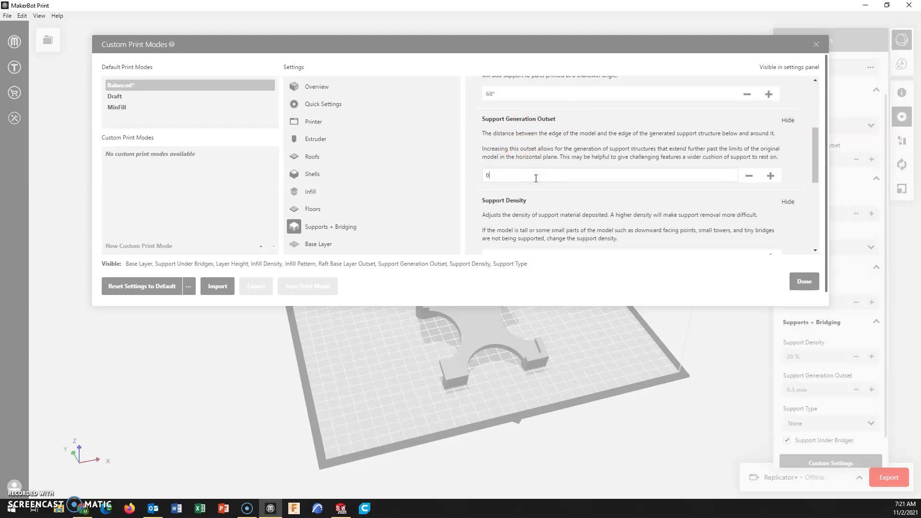
pyautogui.press('Return')
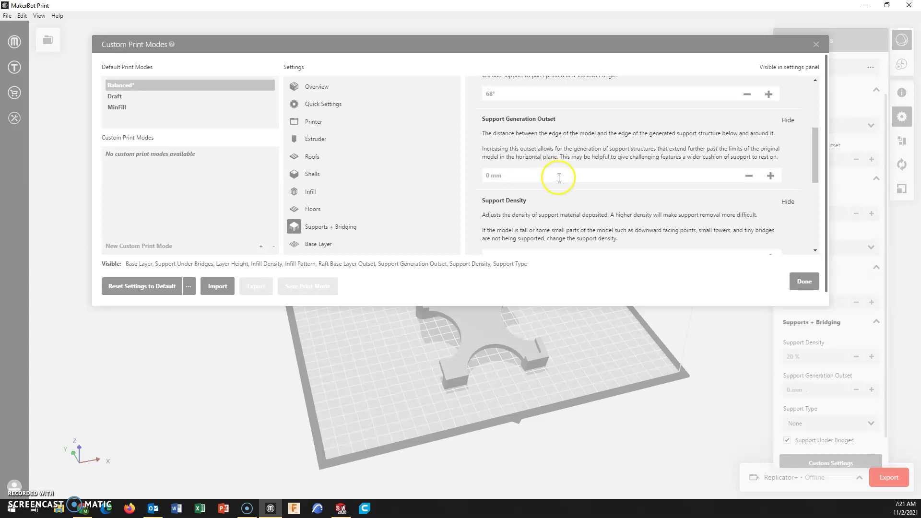
# Set Support Density to 10% and Support Type to Breakaway Support.
pyautogui.click(483, 177)
pyautogui.scroll(-2, 614, 181)
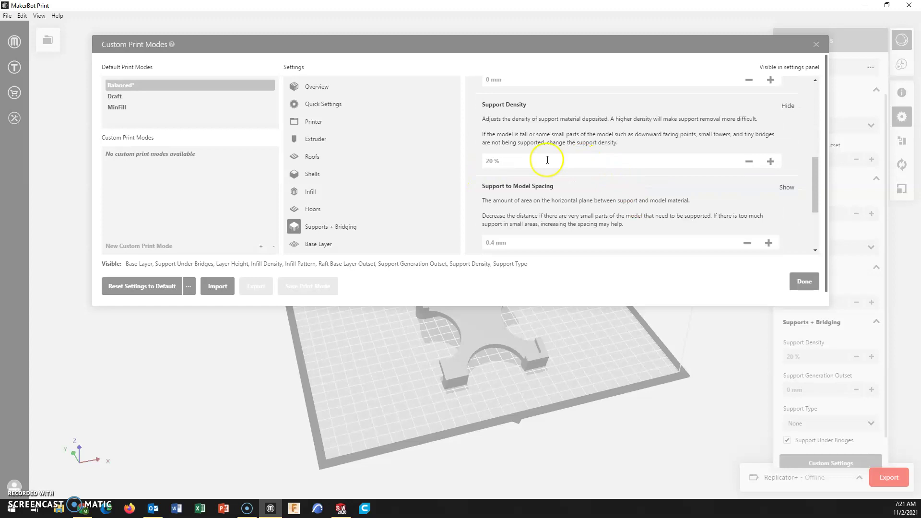
pyautogui.click(504, 162)
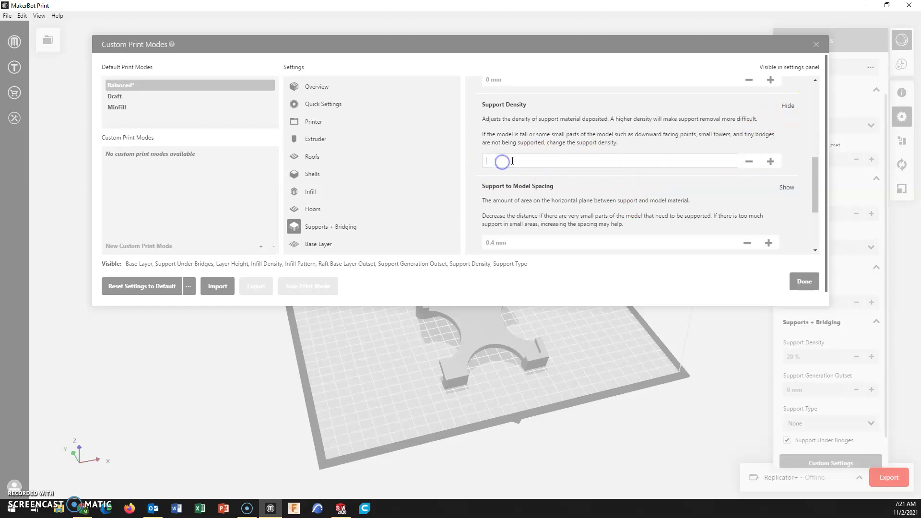
pyautogui.press('Return')
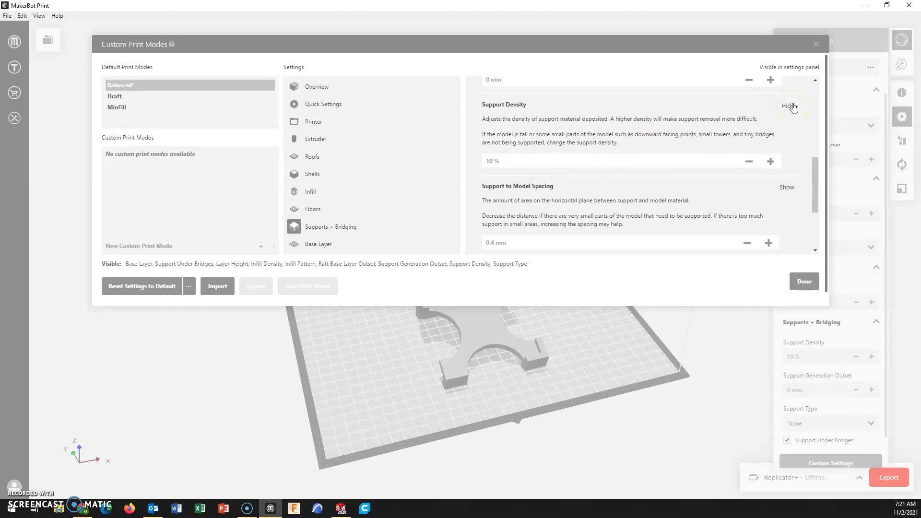
pyautogui.scroll(-2, 527, 197)
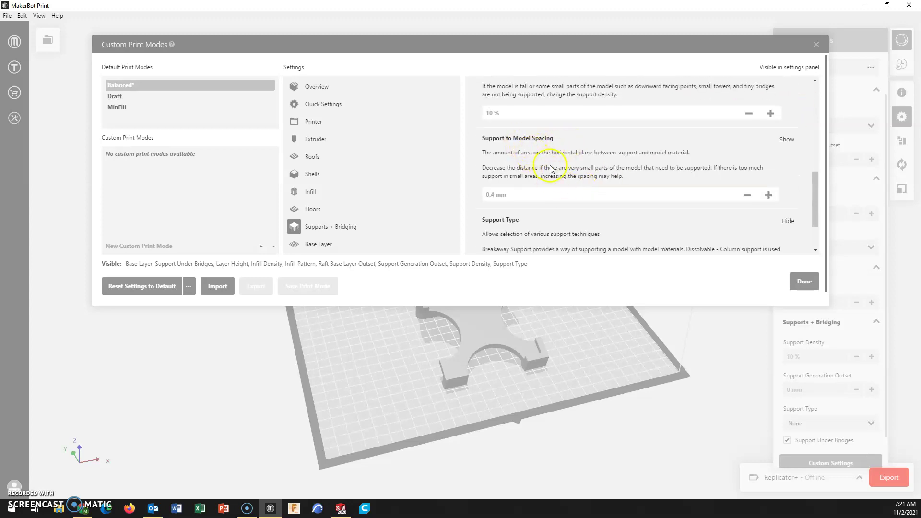
pyautogui.scroll(-2, 551, 172)
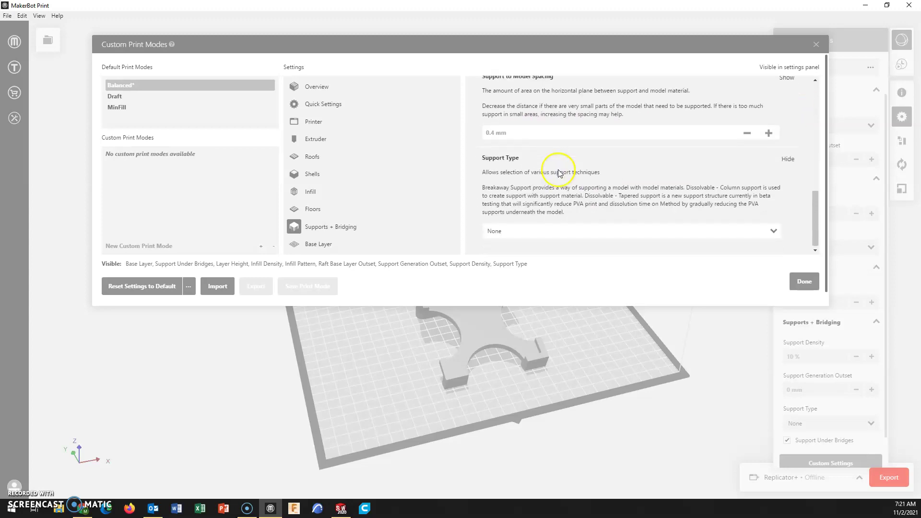
pyautogui.click(675, 235)
pyautogui.click(511, 261)
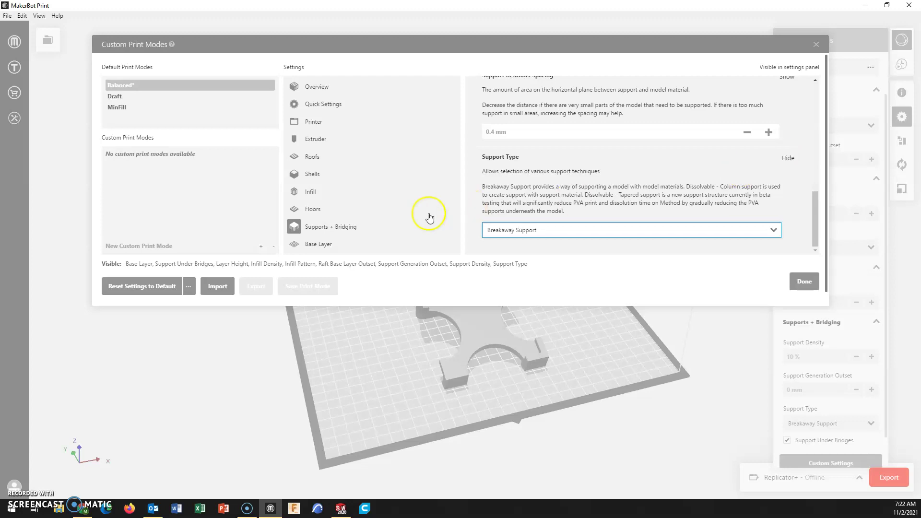
# Under Base Layer, change Raft Base Layer Outset from 4 mm to 2 mm and confirm with Done.
pyautogui.click(321, 245)
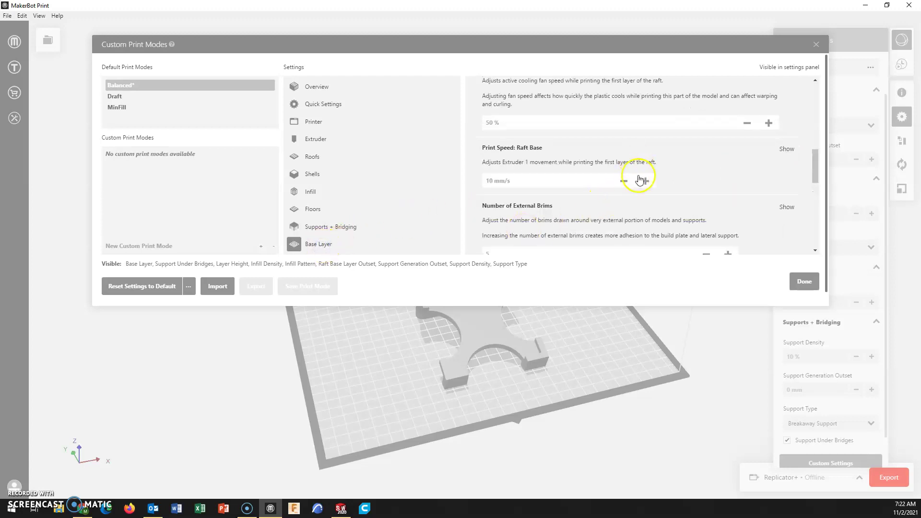
pyautogui.scroll(3, 645, 169)
pyautogui.scroll(3, 662, 169)
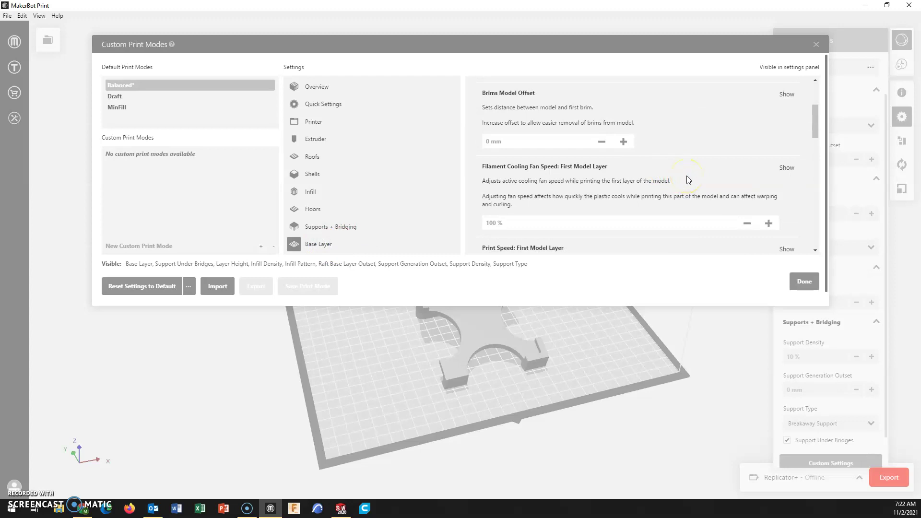
pyautogui.scroll(3, 686, 181)
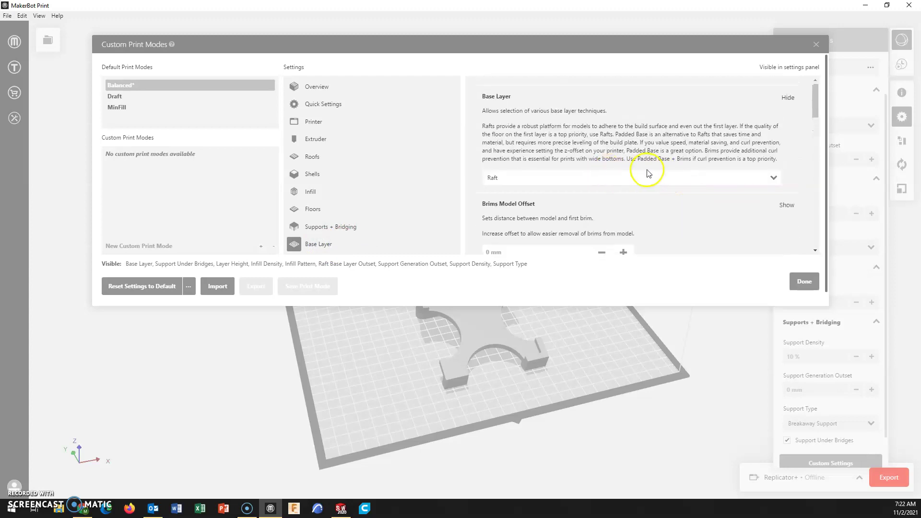
pyautogui.scroll(-6, 649, 174)
pyautogui.scroll(-6, 659, 185)
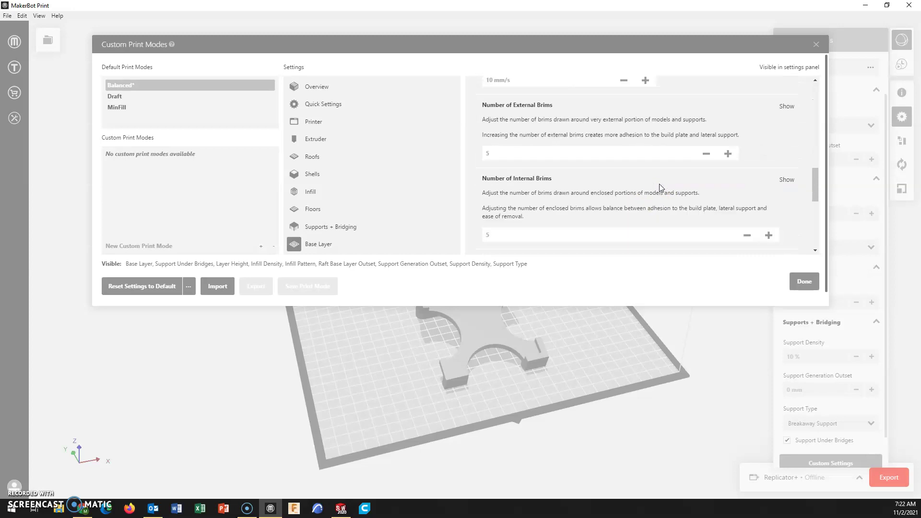
pyautogui.scroll(-4, 659, 188)
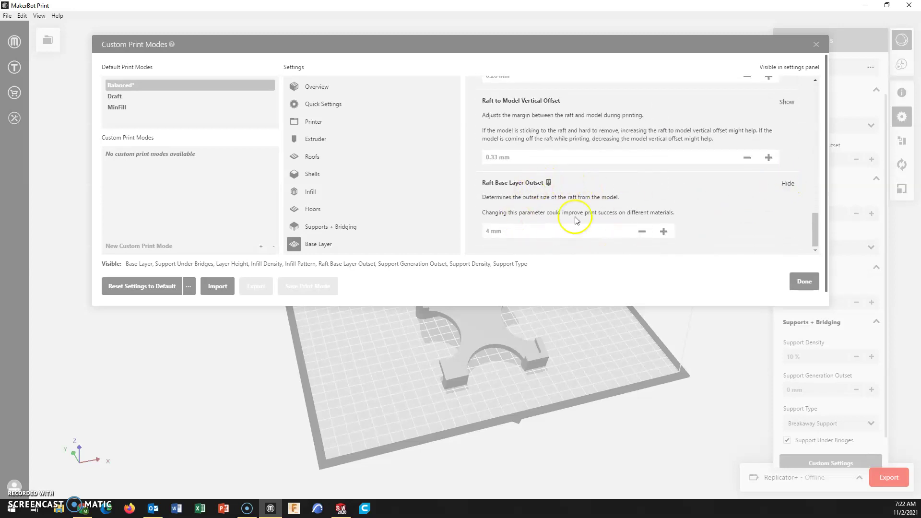
pyautogui.click(522, 233)
pyautogui.click(491, 231)
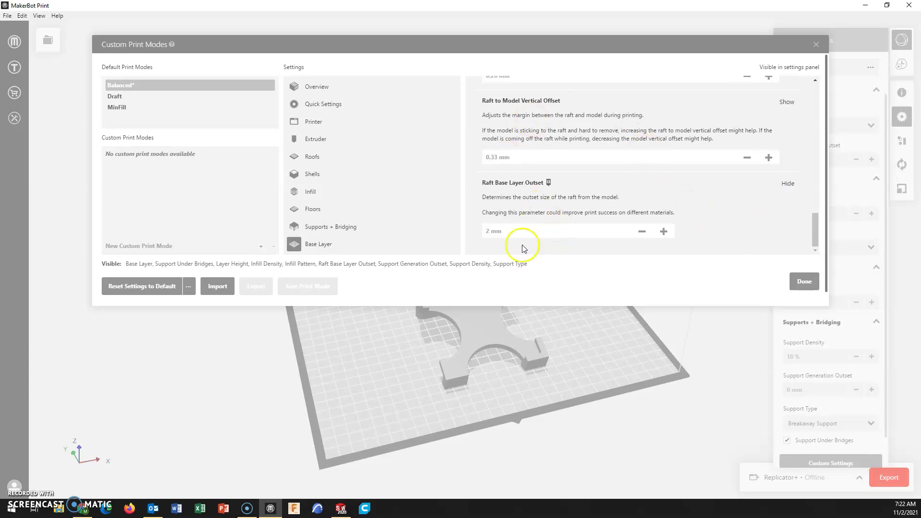
pyautogui.click(805, 282)
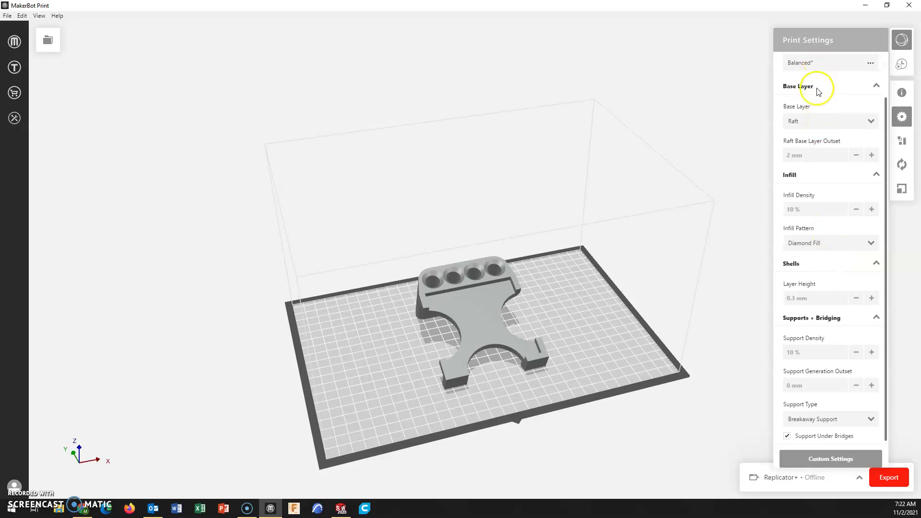
# Scroll through the settings panel and retype the Raft Base Layer Outset as 2.
pyautogui.scroll(2, 819, 155)
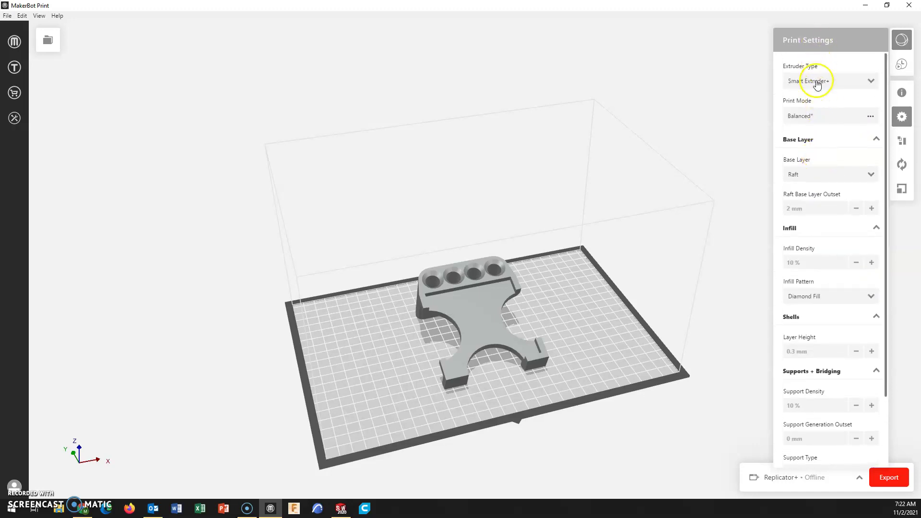
pyautogui.scroll(-2, 827, 230)
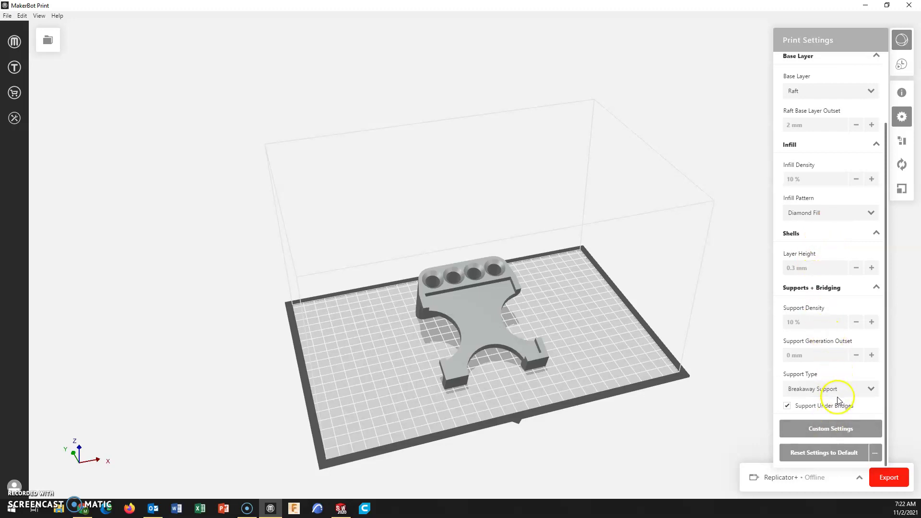
pyautogui.scroll(2, 838, 401)
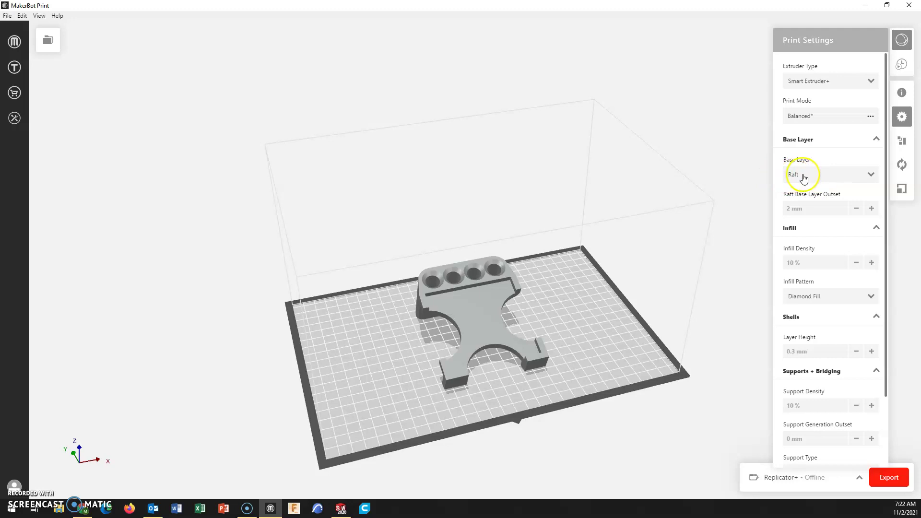
pyautogui.scroll(-1, 805, 204)
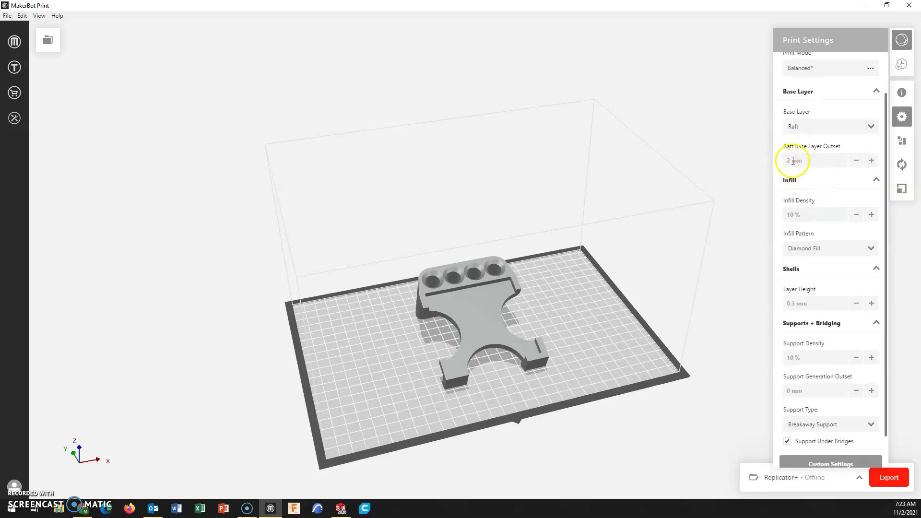
pyautogui.click(808, 161)
pyautogui.press('BackSpace')
pyautogui.click(782, 163)
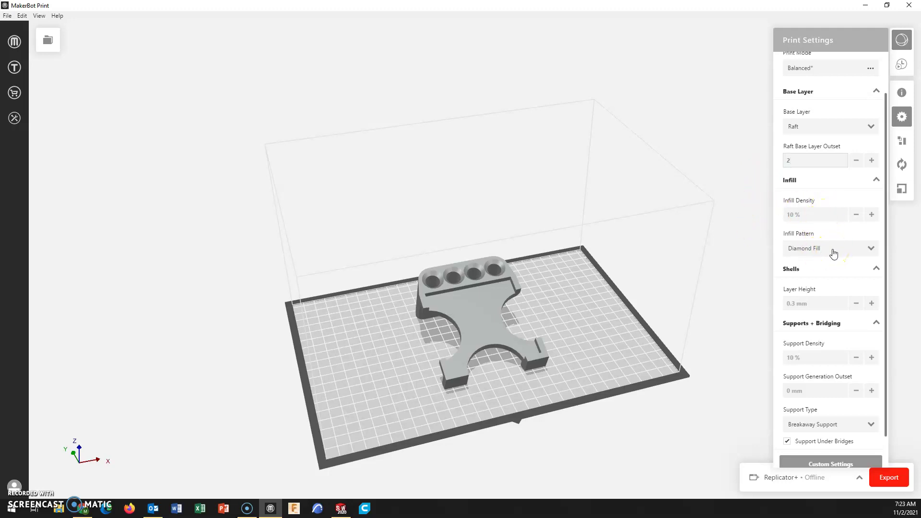
# Revisit the raft base layer outset setting and scroll through the print settings.
pyautogui.click(833, 253)
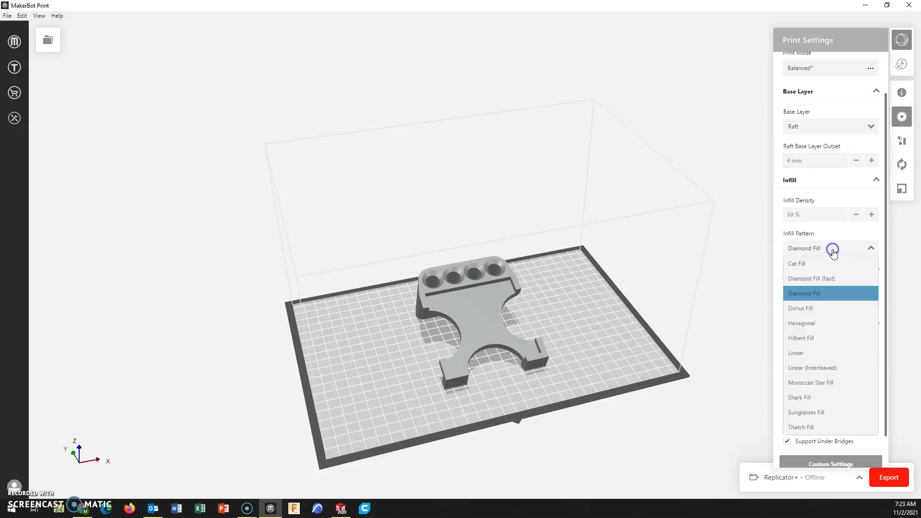
pyautogui.click(807, 161)
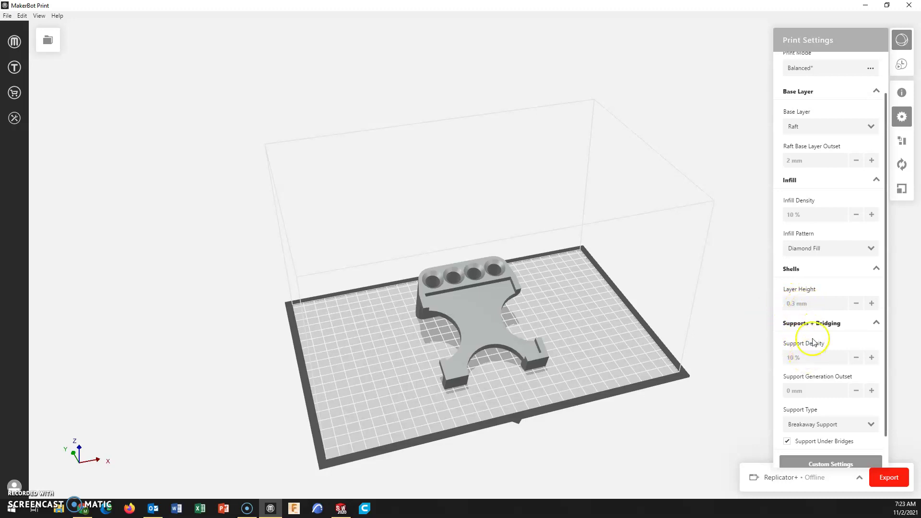
pyautogui.scroll(-1, 814, 355)
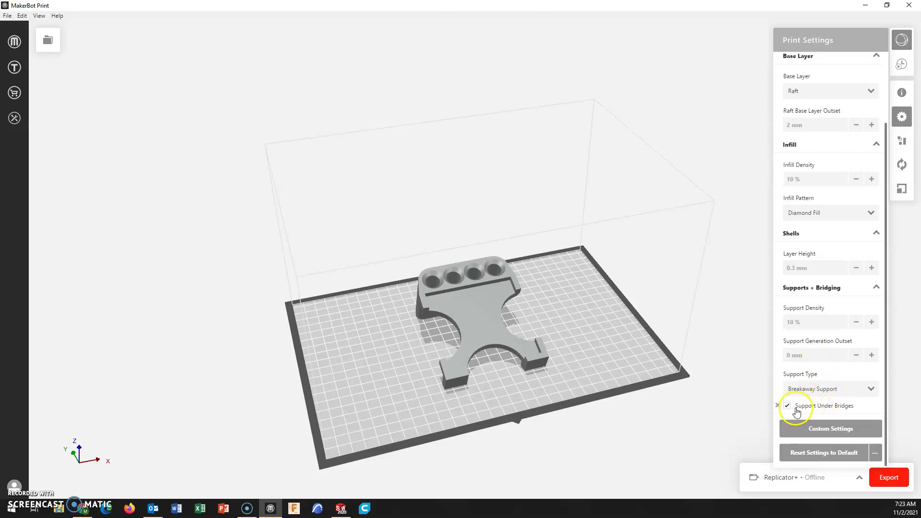
pyautogui.scroll(1, 841, 397)
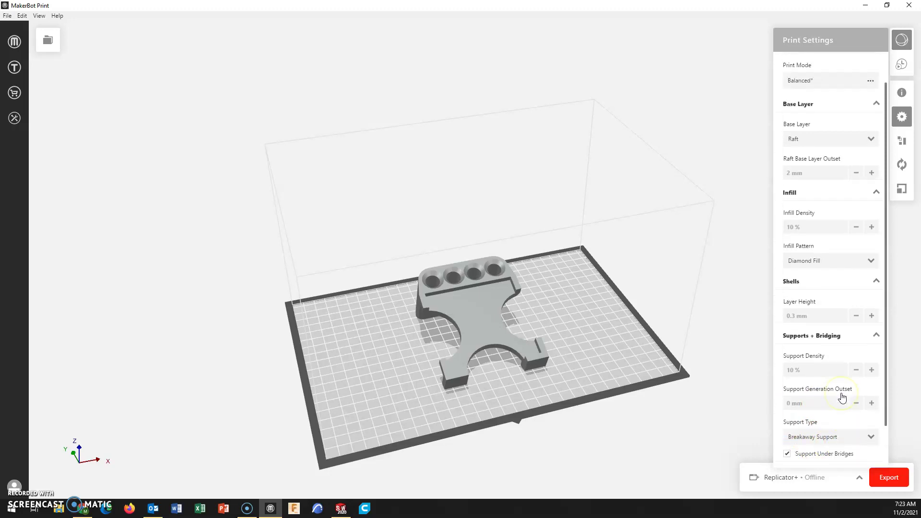
# Try Linear infill, revert to Diamond Fill, and close the print settings.
pyautogui.click(873, 264)
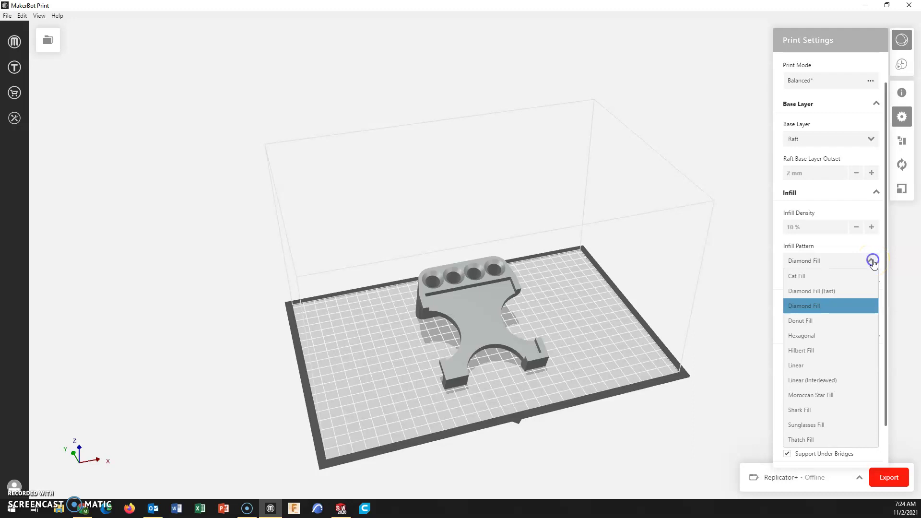
pyautogui.click(796, 371)
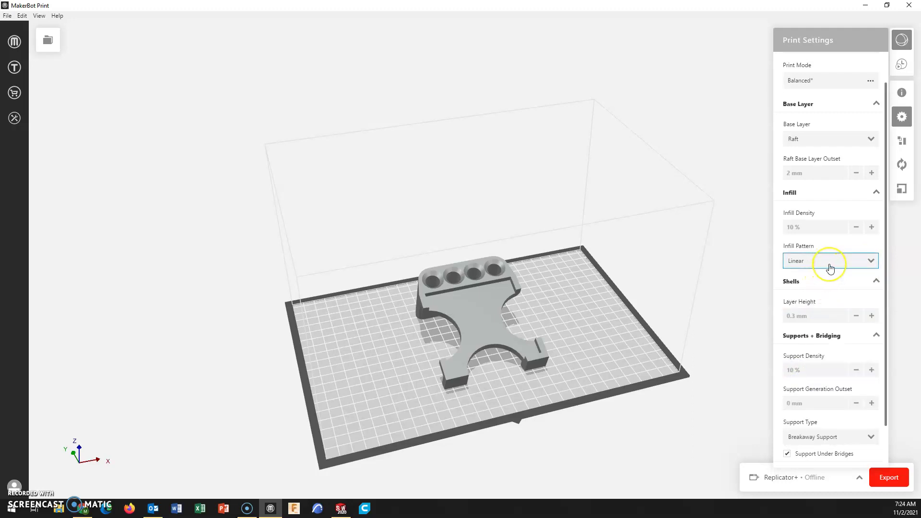
pyautogui.click(871, 261)
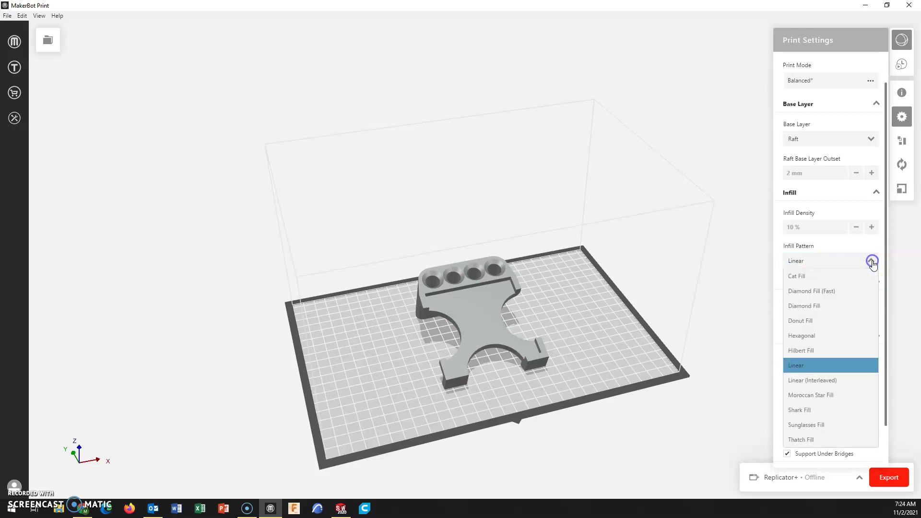
pyautogui.click(816, 307)
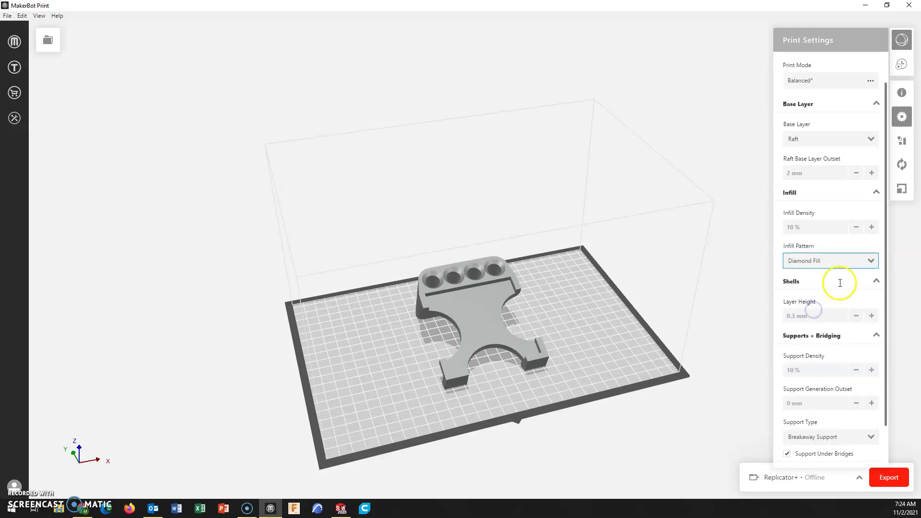
pyautogui.click(902, 117)
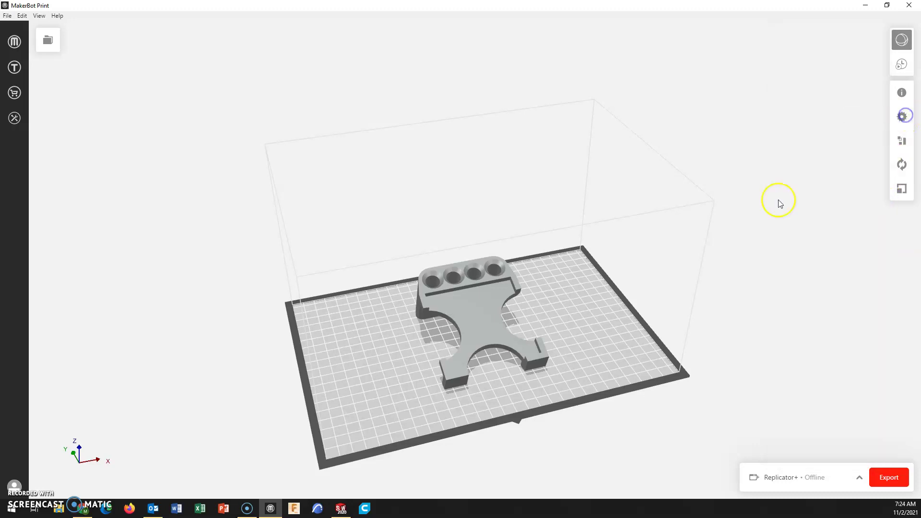
# Slice the organizer (84.35 g PLA, 7h 35m), scrub through its layers, and view it from the side.
pyautogui.click(902, 67)
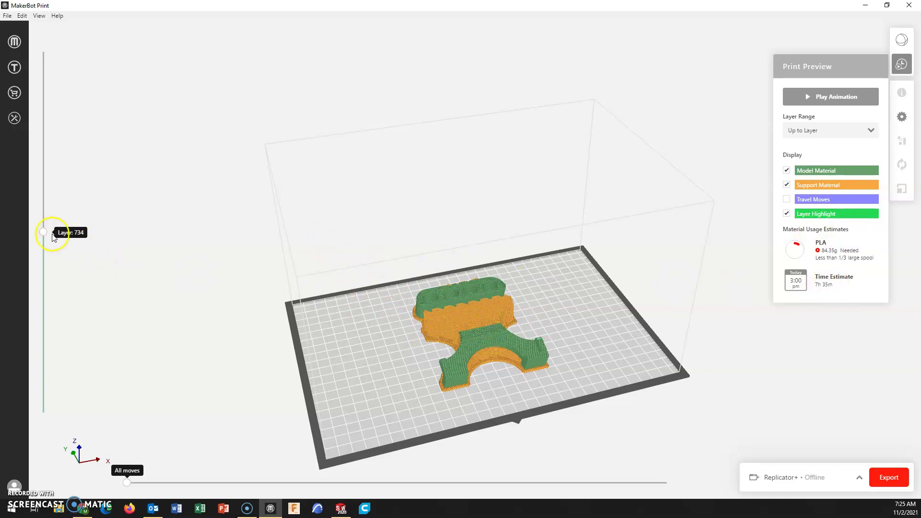
pyautogui.moveTo(44, 232); pyautogui.dragTo(38, 318)
pyautogui.moveTo(321, 347); pyautogui.dragTo(312, 321, button='right')
pyautogui.moveTo(49, 319); pyautogui.dragTo(56, 185)
pyautogui.moveTo(57, 68); pyautogui.dragTo(45, 50)
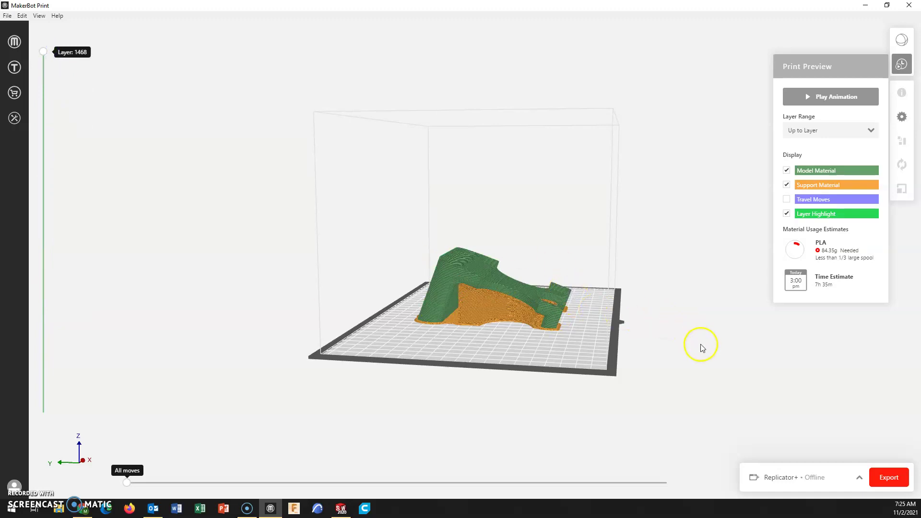
pyautogui.moveTo(690, 345); pyautogui.dragTo(552, 371, button='right')
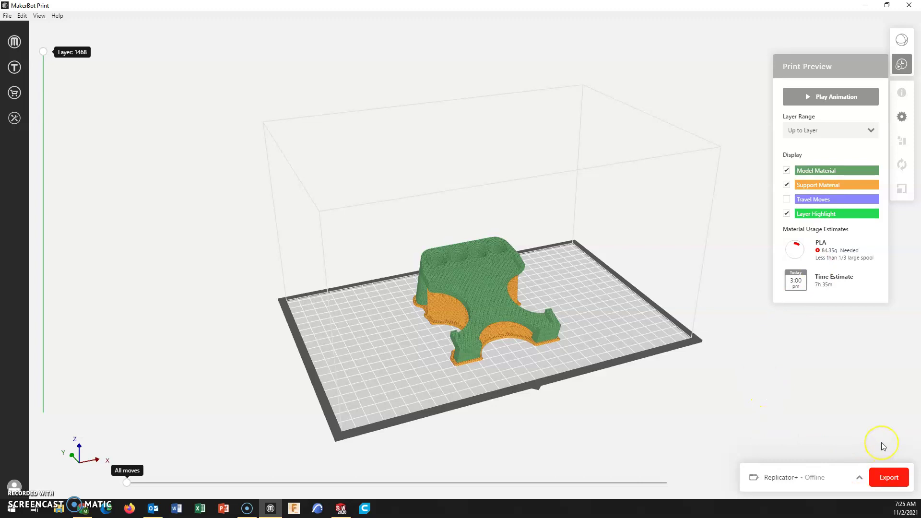
pyautogui.click(890, 478)
pyautogui.click(891, 481)
pyautogui.click(891, 481)
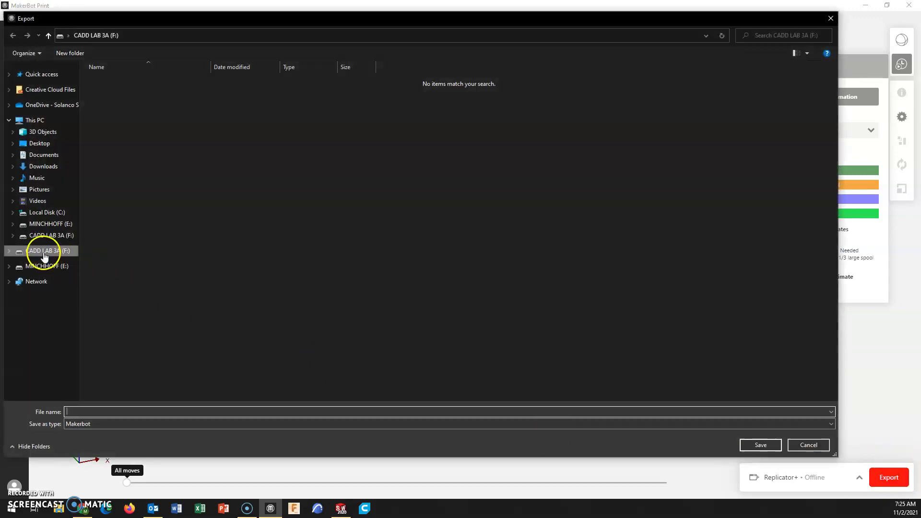
pyautogui.click(44, 257)
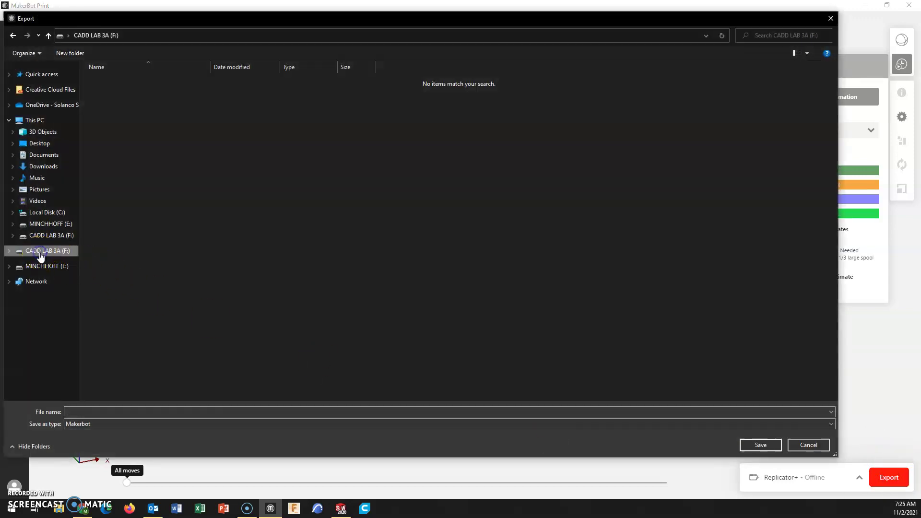
pyautogui.click(80, 411)
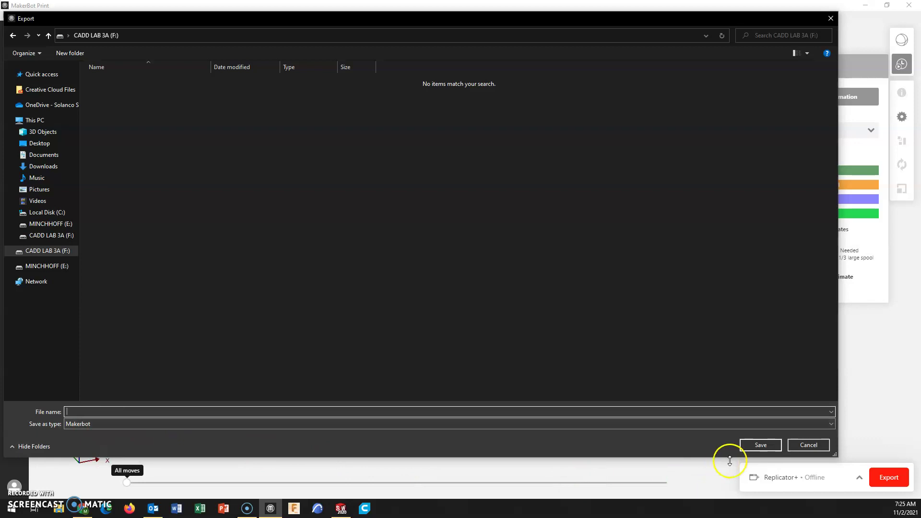
pyautogui.click(818, 443)
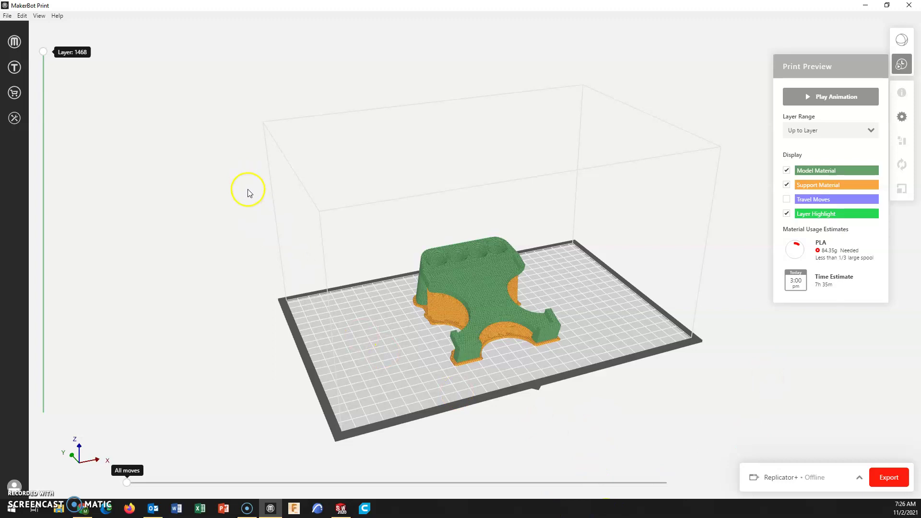
pyautogui.click(902, 64)
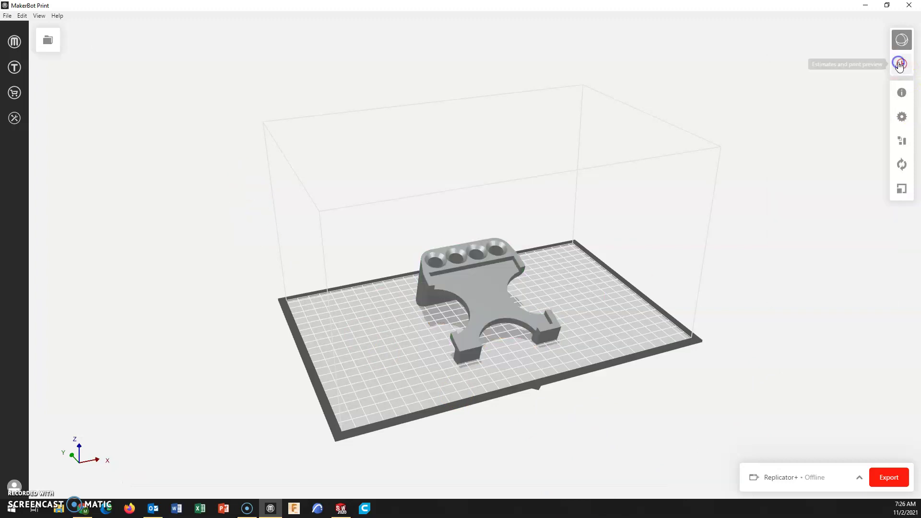
pyautogui.click(902, 164)
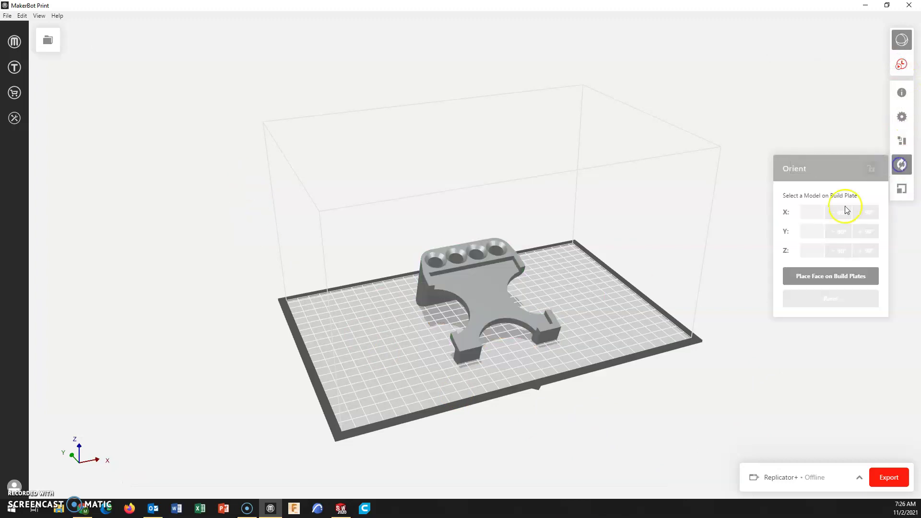
pyautogui.click(505, 282)
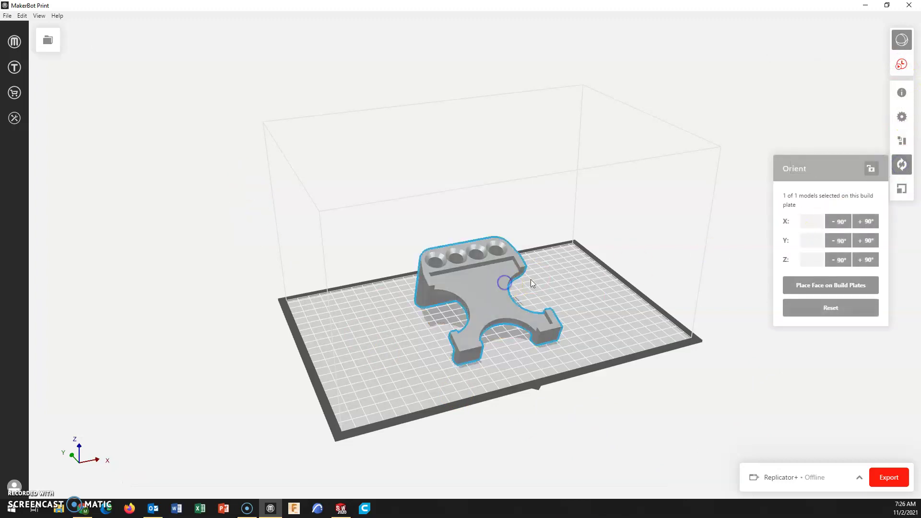
pyautogui.click(900, 162)
pyautogui.click(901, 116)
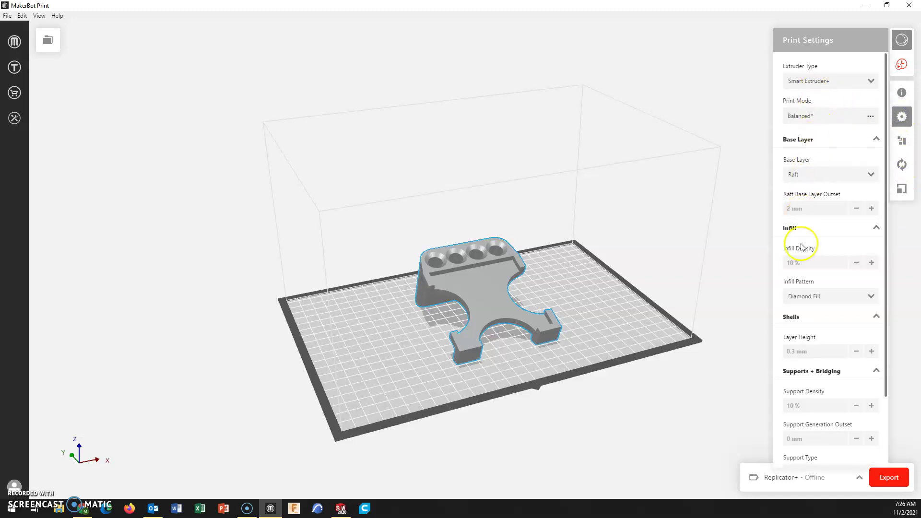
pyautogui.scroll(-3, 815, 269)
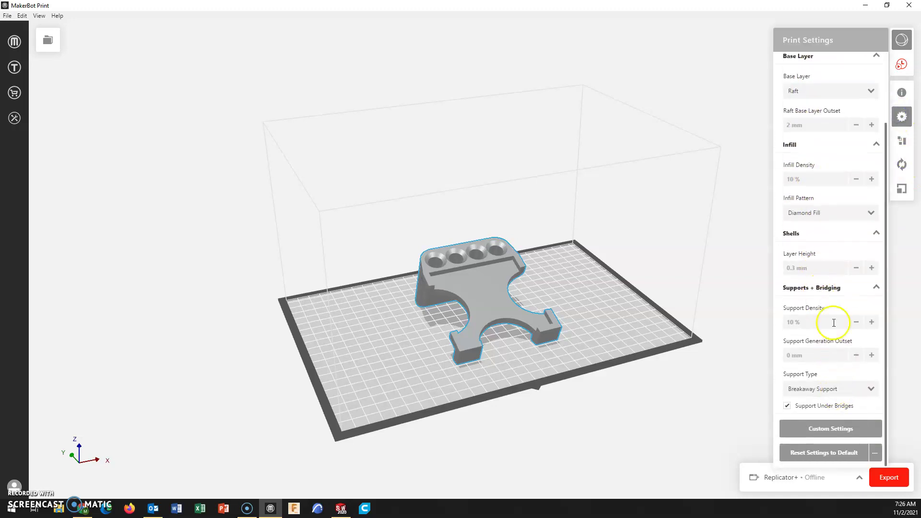
pyautogui.scroll(3, 832, 286)
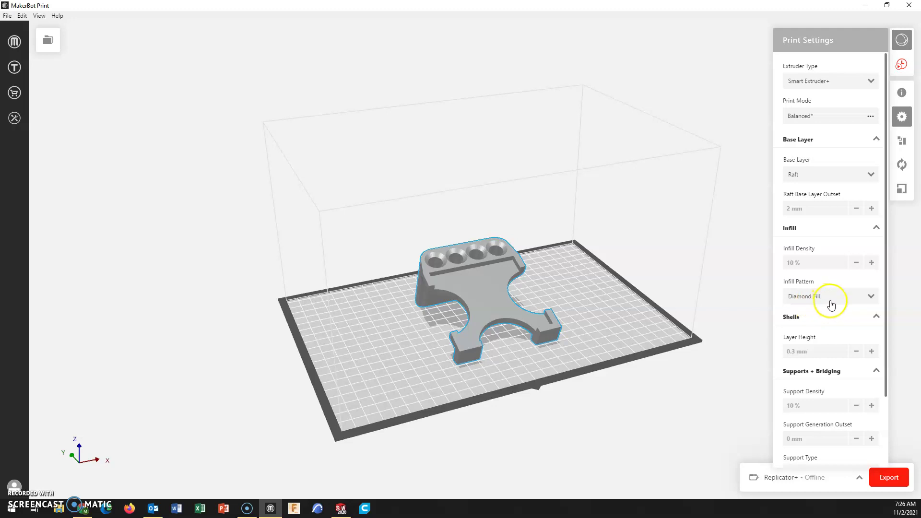
pyautogui.scroll(-1, 826, 345)
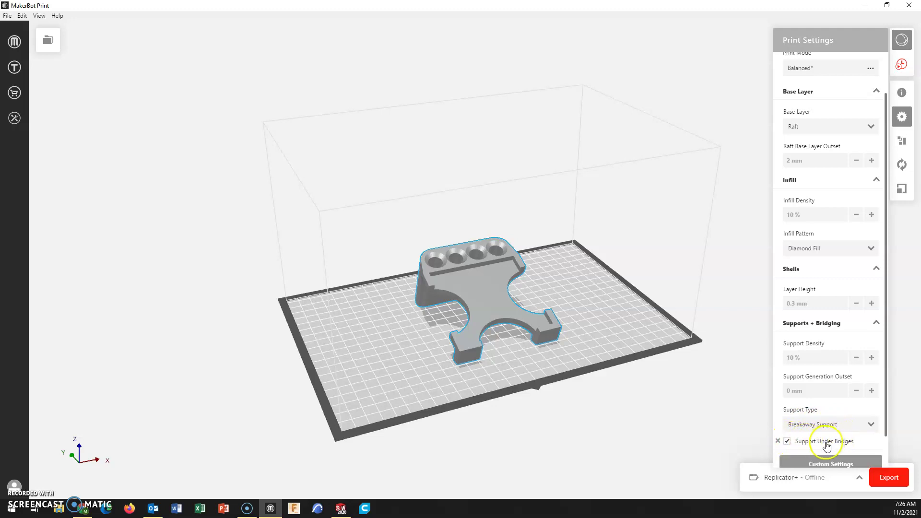
pyautogui.click(901, 117)
pyautogui.click(901, 67)
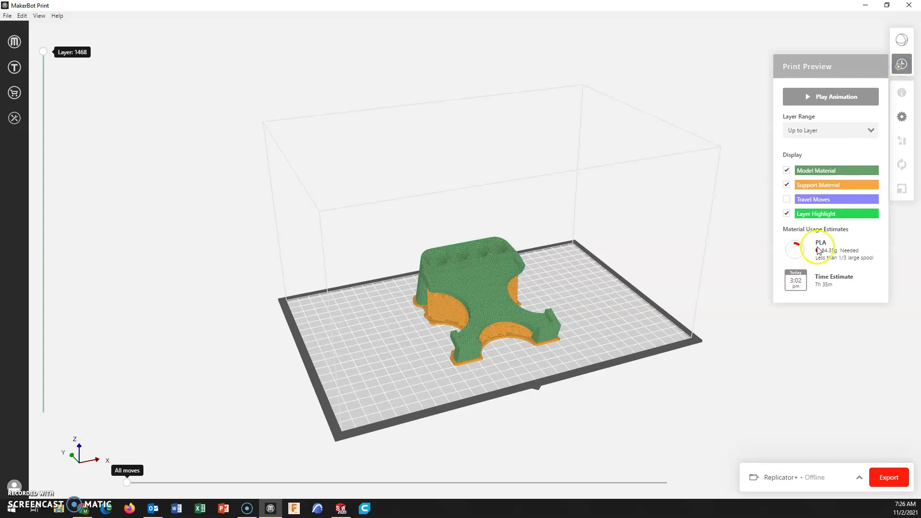